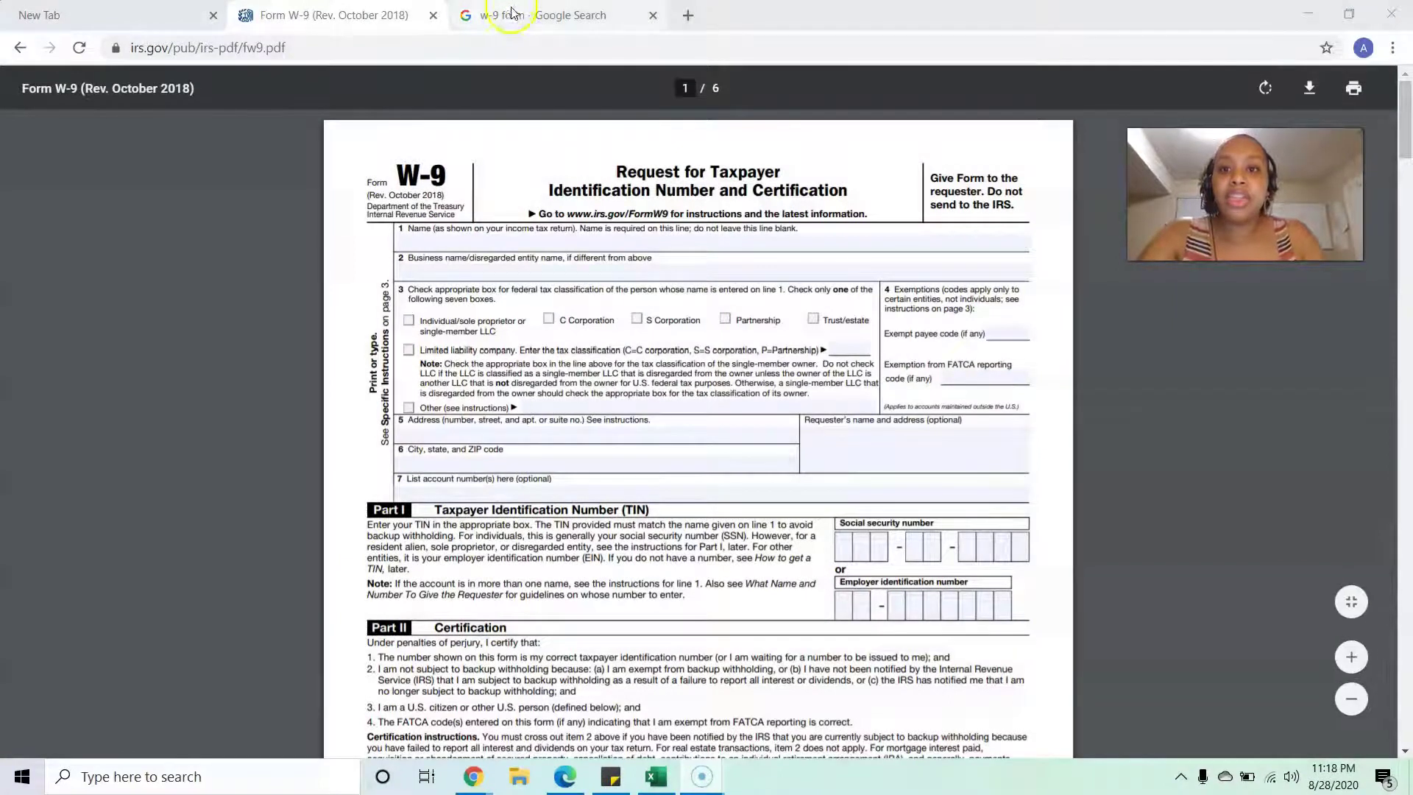
Open the official IRS Form W-9 PDF from the existing search results for "w-9 form".
{"action": "left_click", "coordinate": [511, 11]}
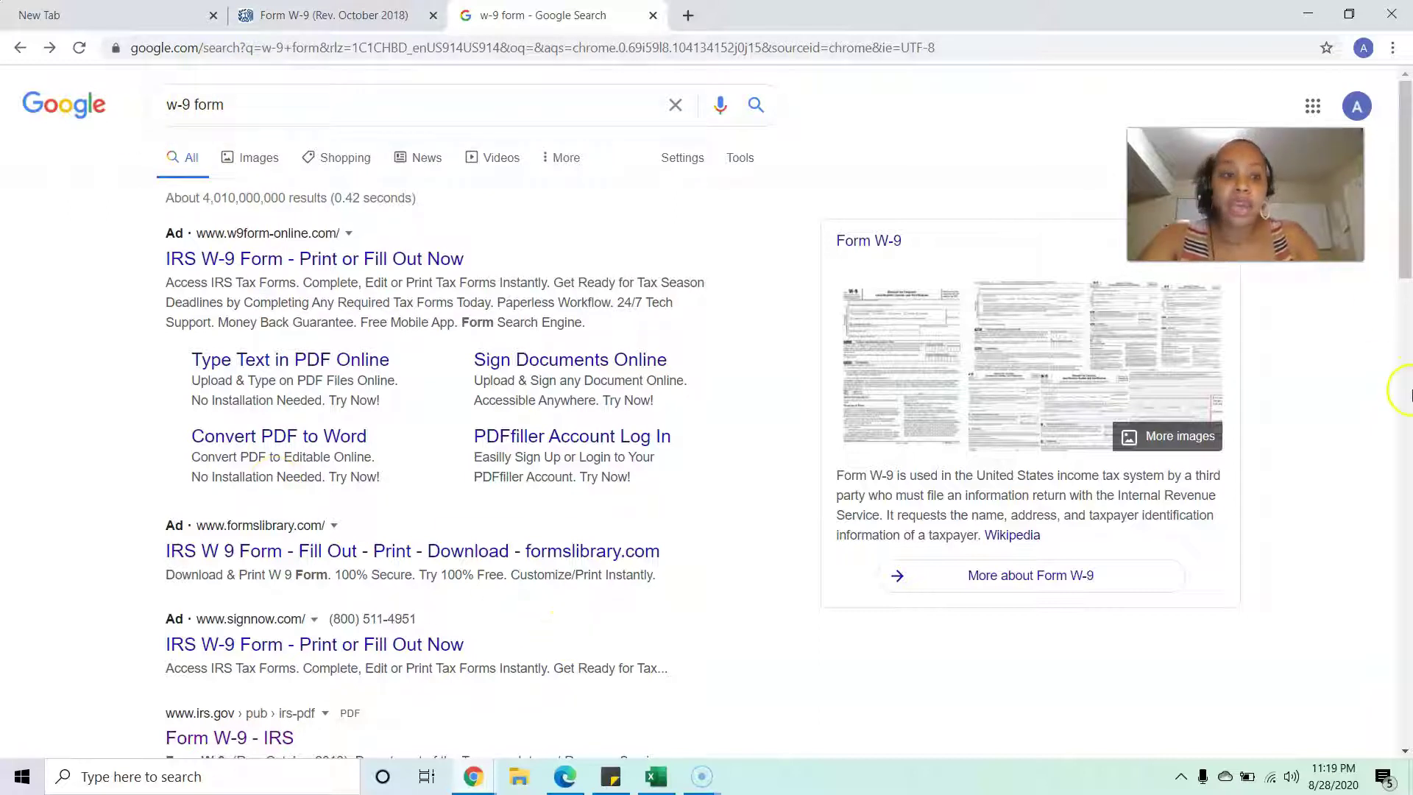
{"action": "scroll", "coordinate": [1408, 254], "scroll_direction": "down", "scroll_amount": 1}
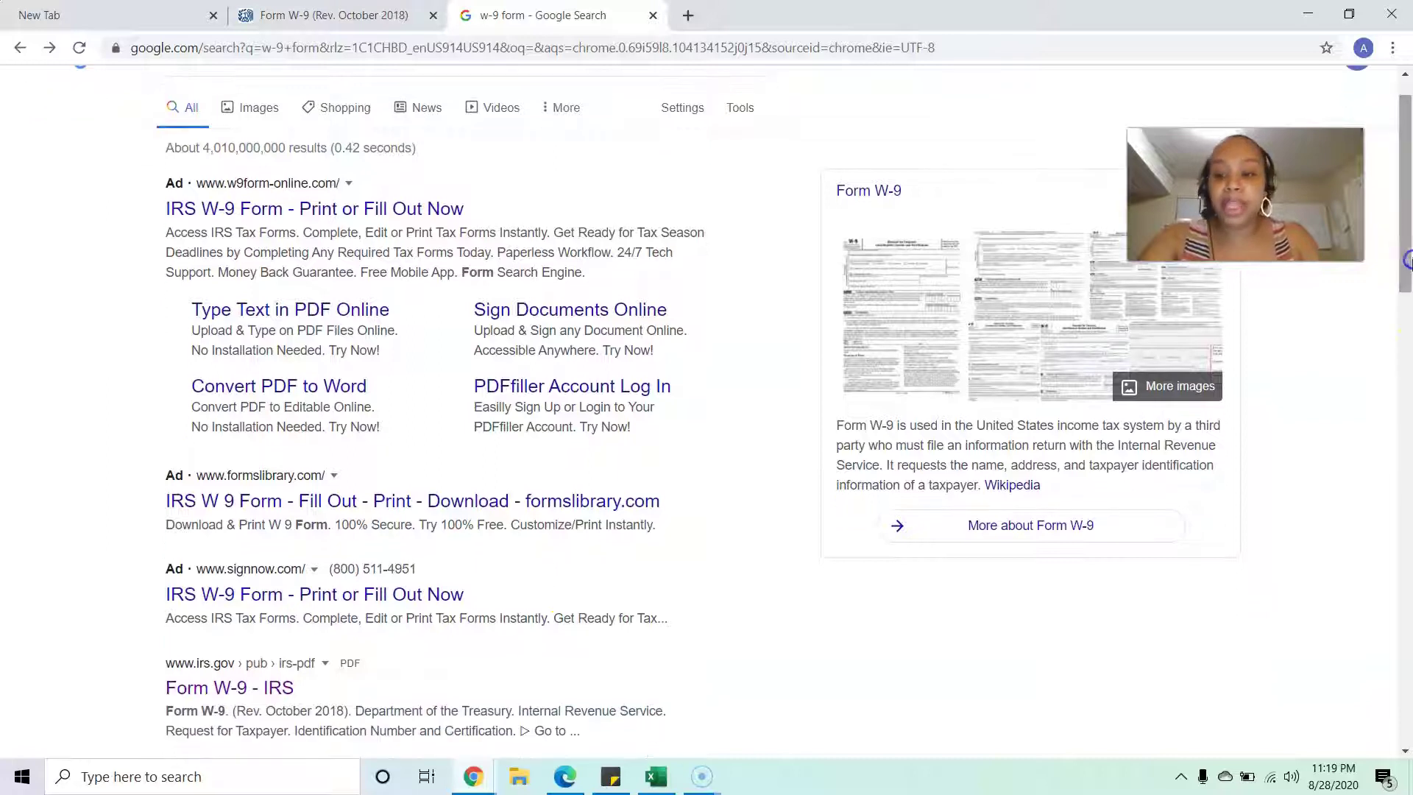
{"action": "left_click", "coordinate": [232, 661]}
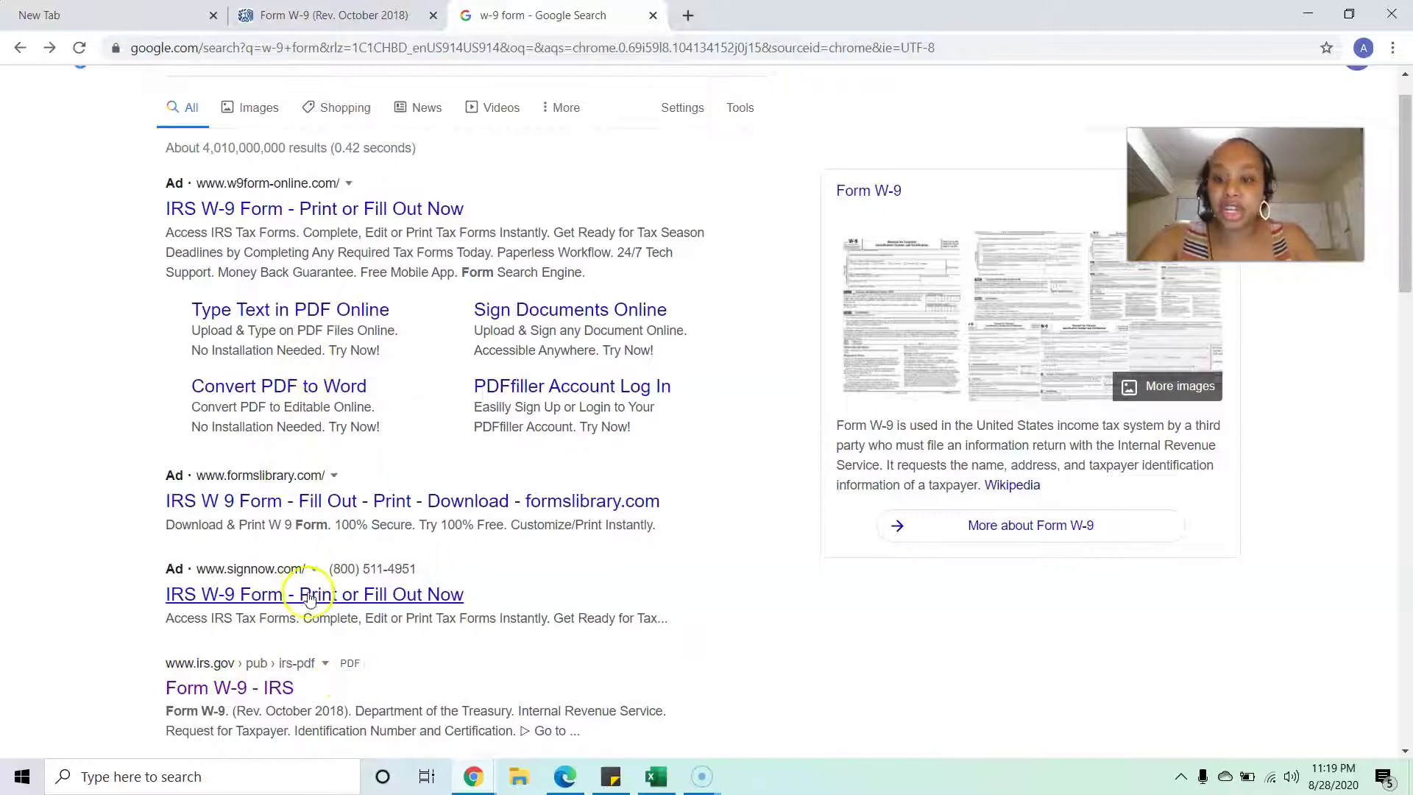
{"action": "left_click", "coordinate": [282, 691]}
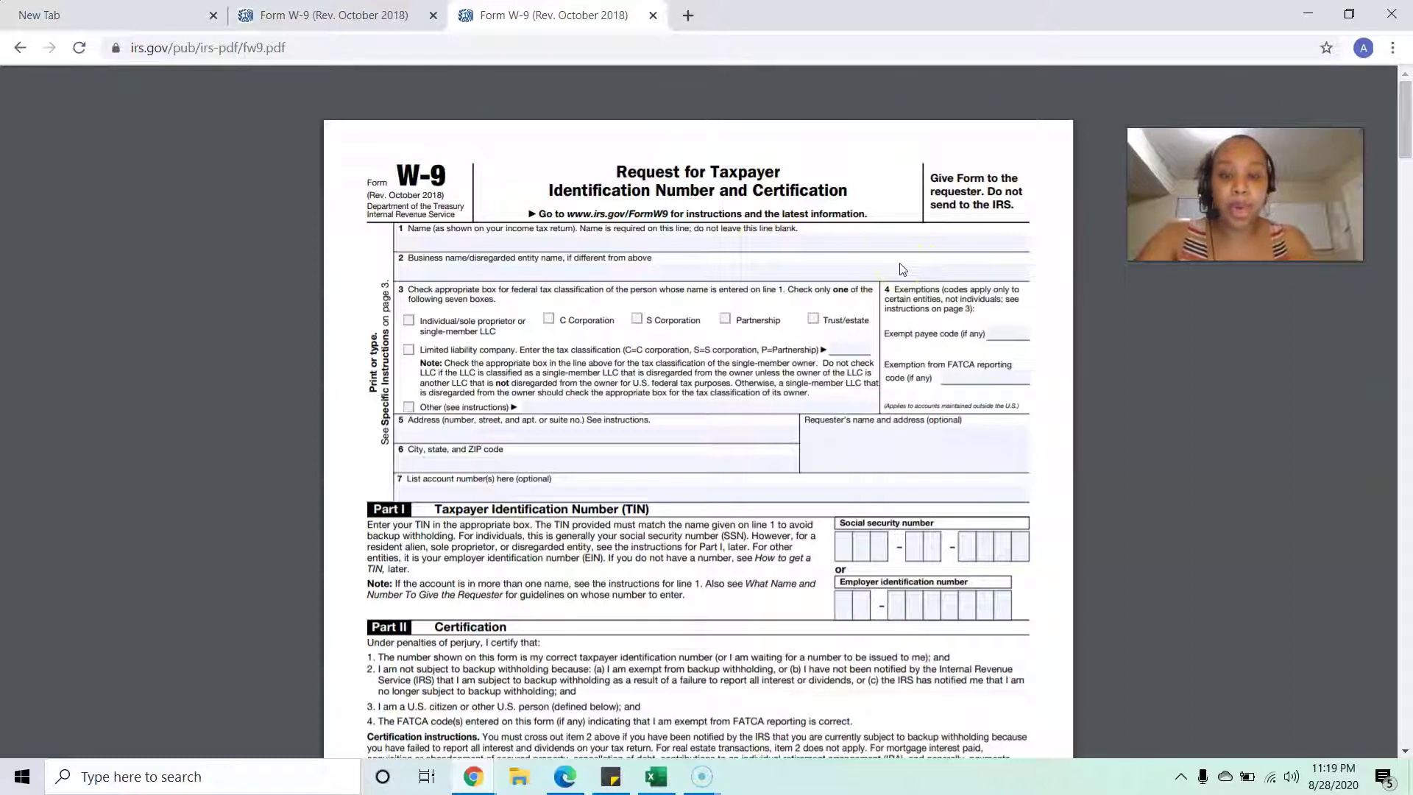
Enter the taxpayer's name and the business name Smith Lawn Care, and mark the classification as Individual/sole proprietor or single-member LLC.
{"action": "left_click", "coordinate": [744, 248]}
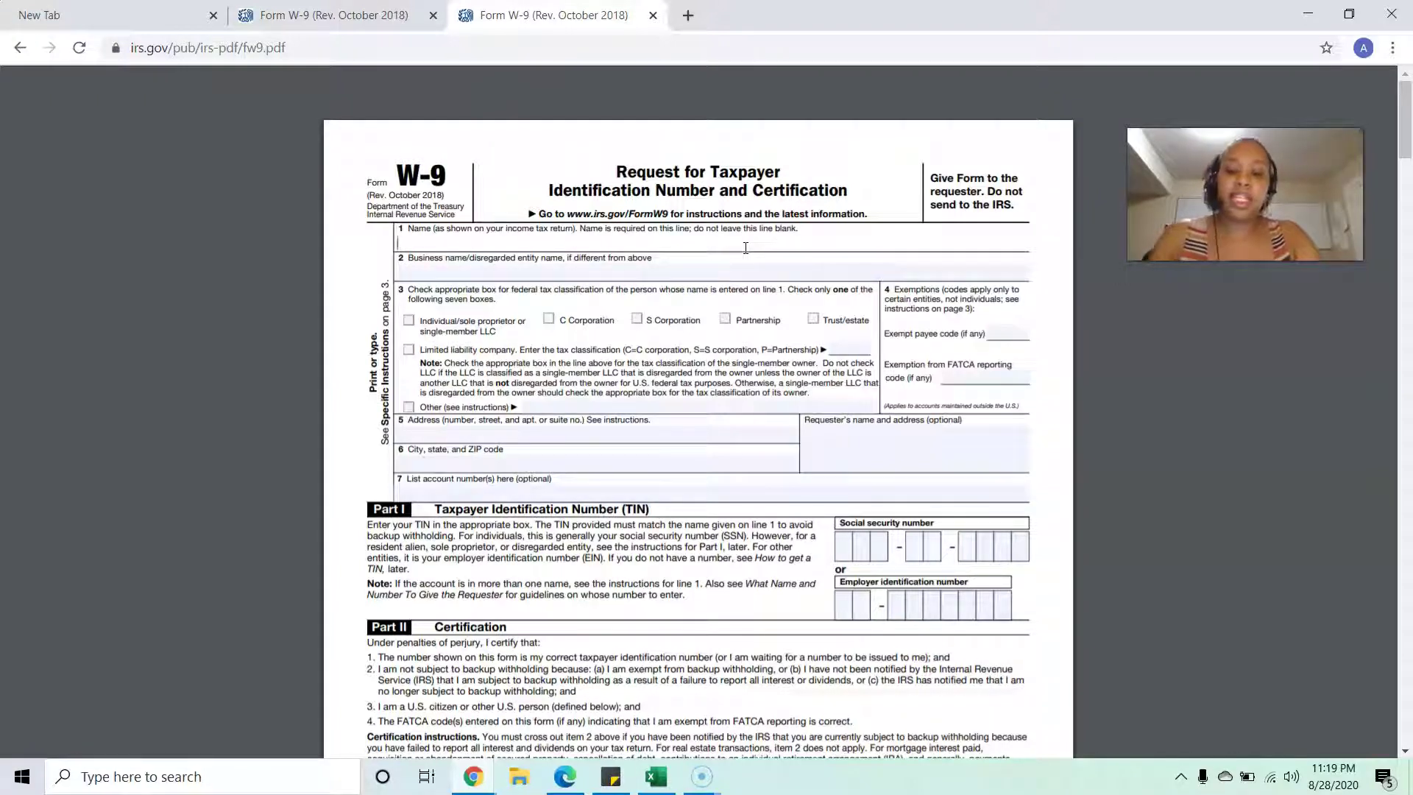
{"action": "type", "text": "John Smith"}
{"action": "key", "text": "Tab"}
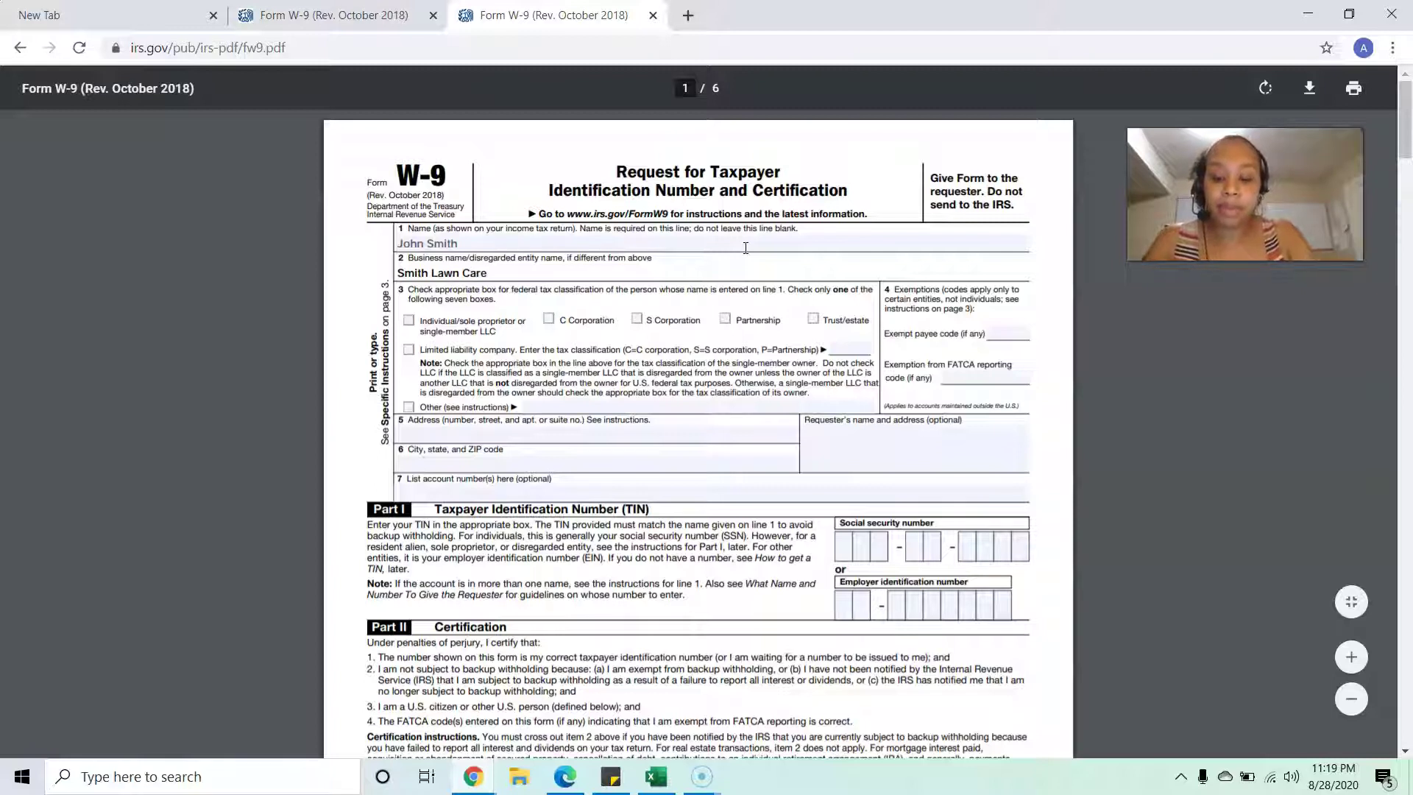
{"action": "left_click", "coordinate": [409, 321]}
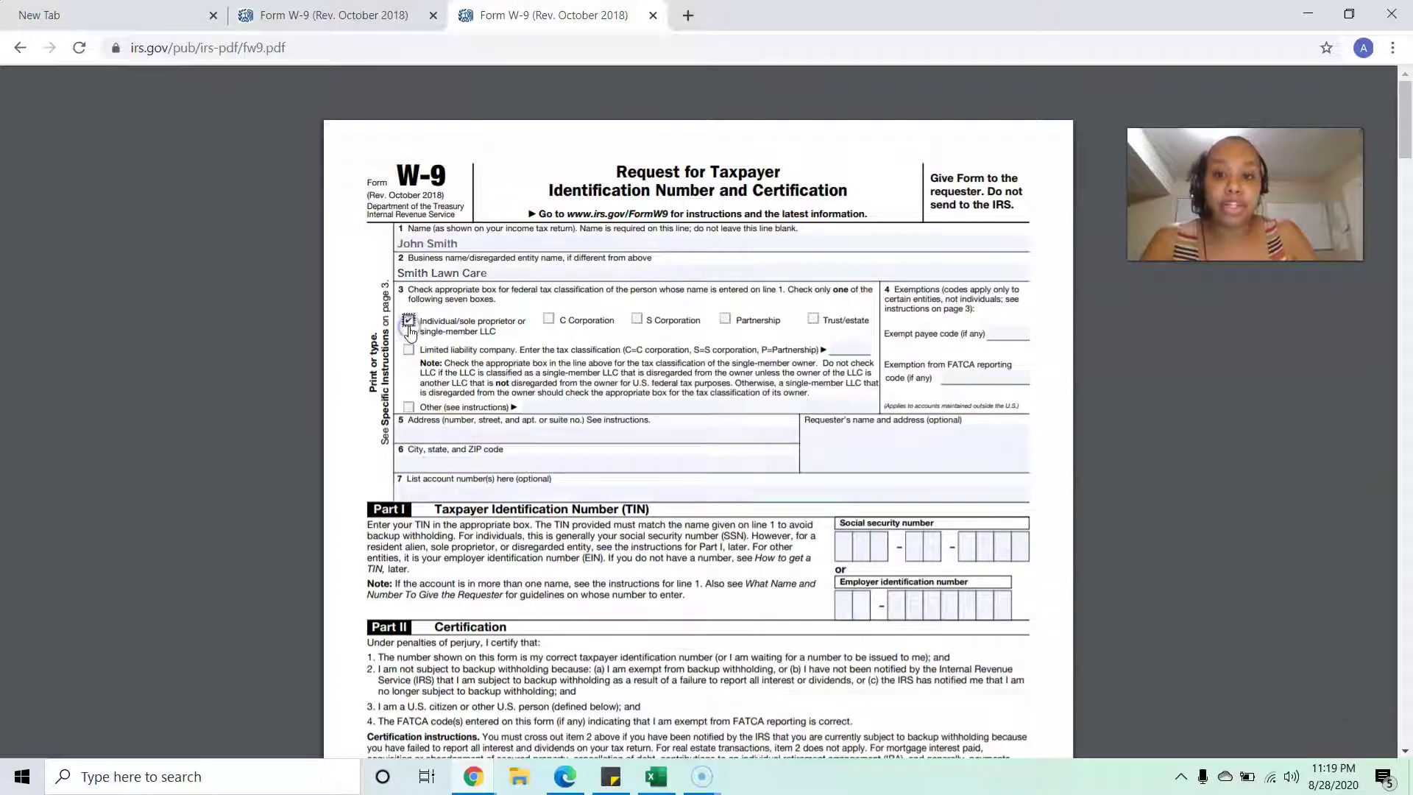
Fill in the street address on line 5 and the city, state and ZIP code on line 6.
{"action": "left_click", "coordinate": [573, 435]}
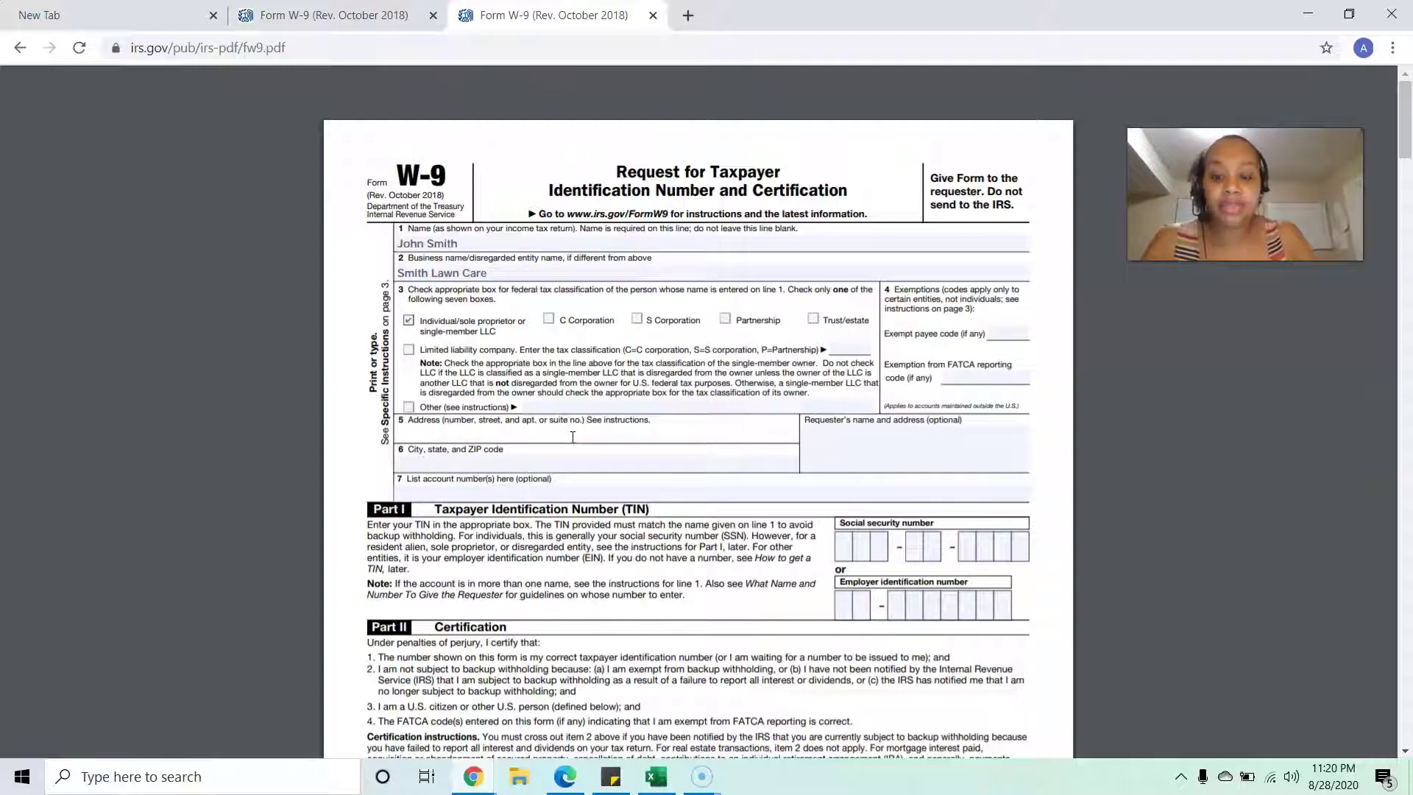
{"action": "type", "text": "123"}
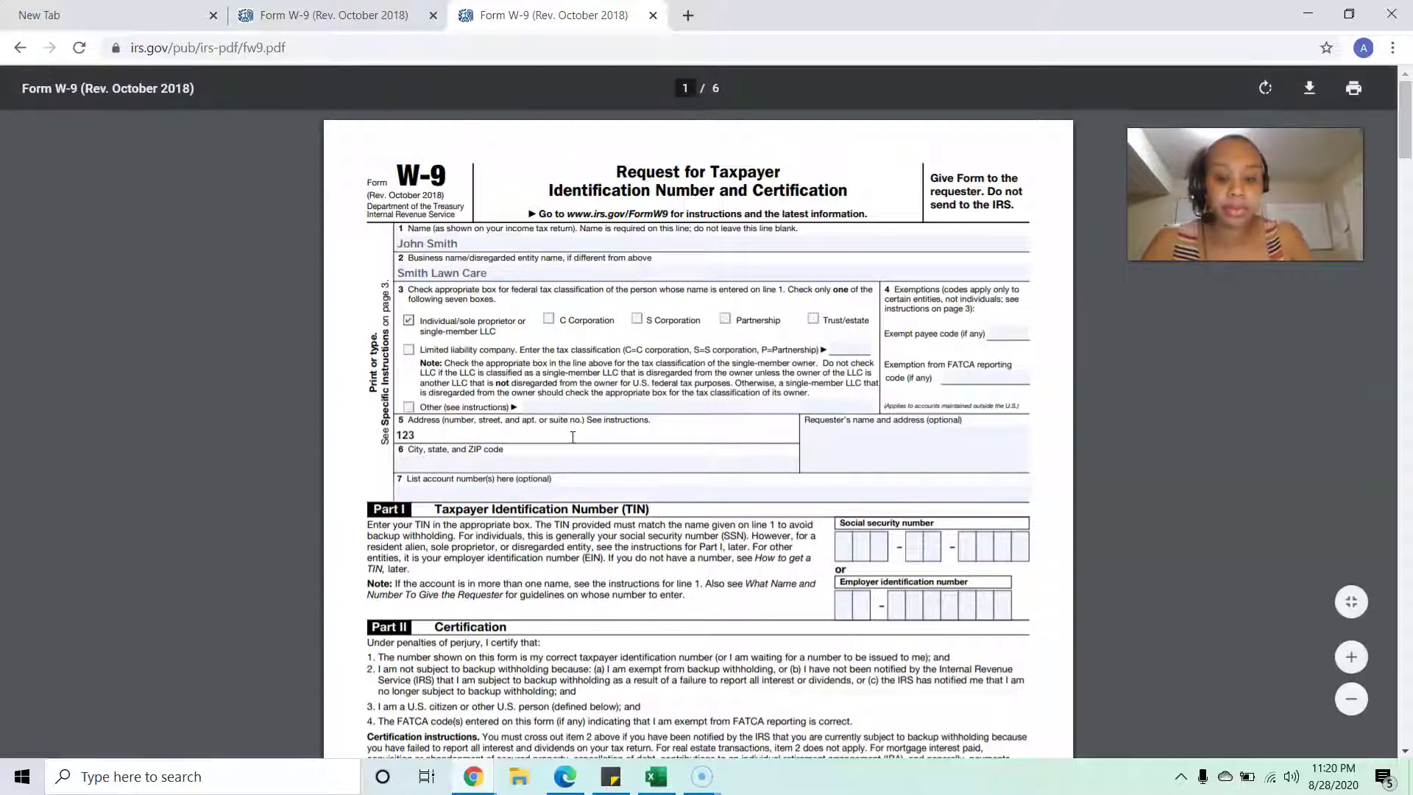
{"action": "type", "text": " Main Street"}
{"action": "key", "text": "Tab"}
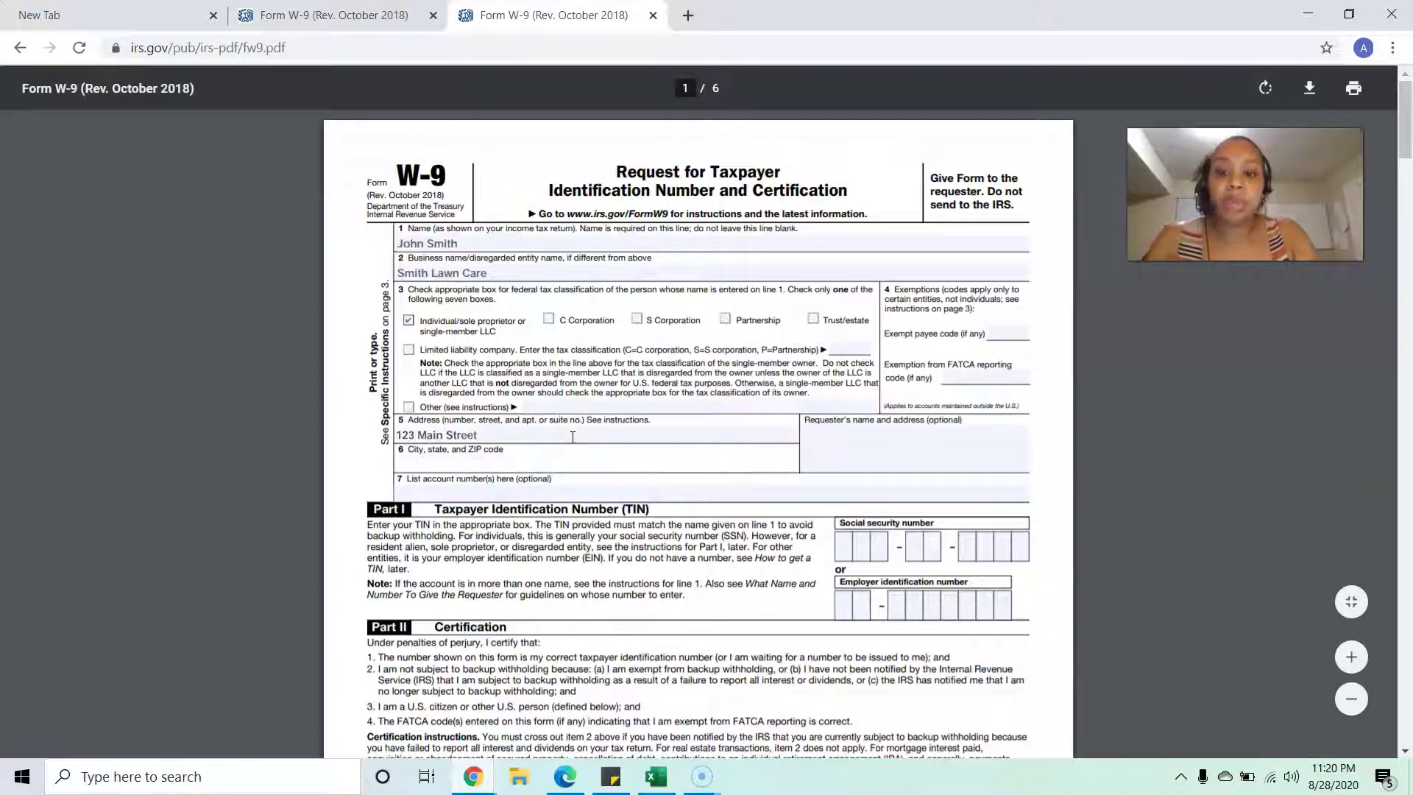
{"action": "type", "text": "Dalla"}
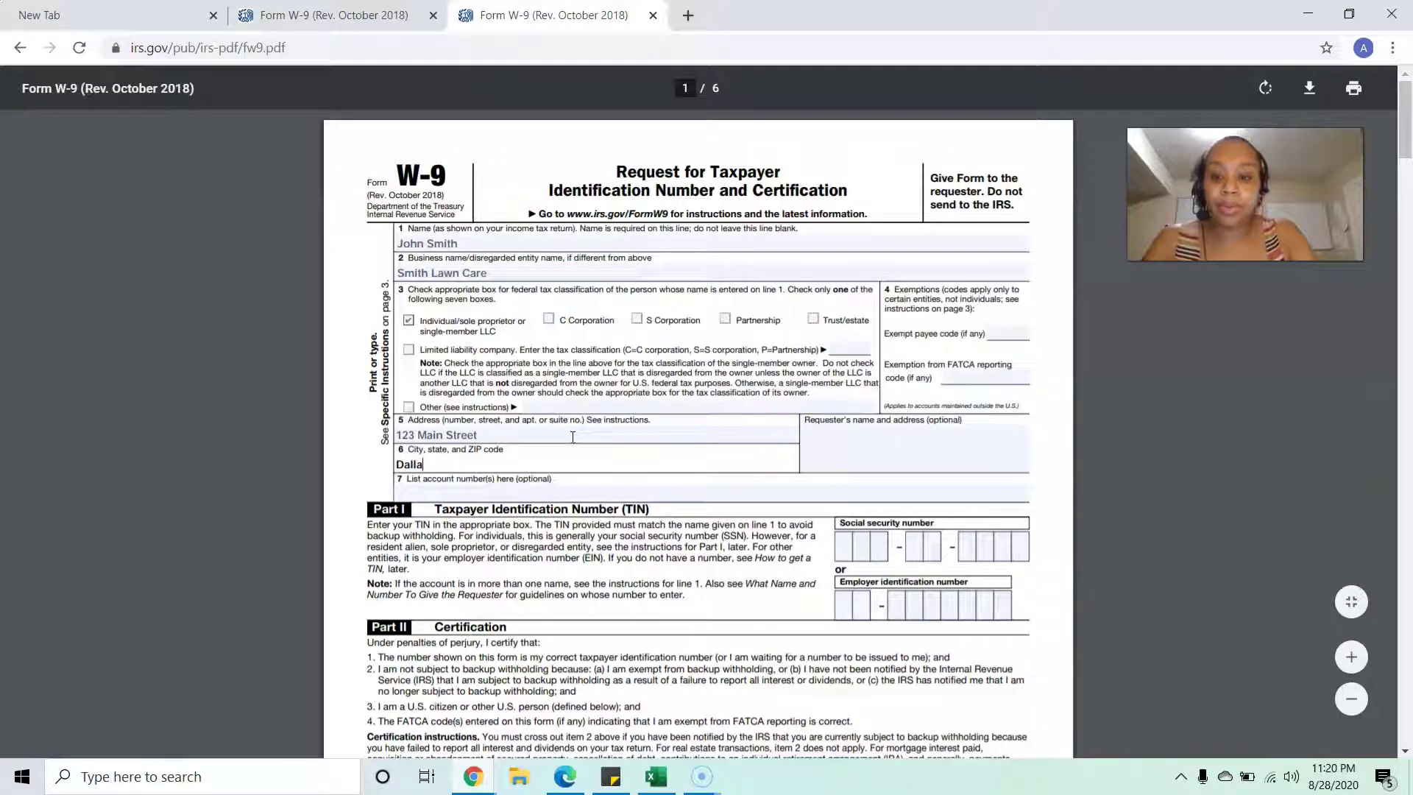
{"action": "type", "text": "s, TX 75237"}
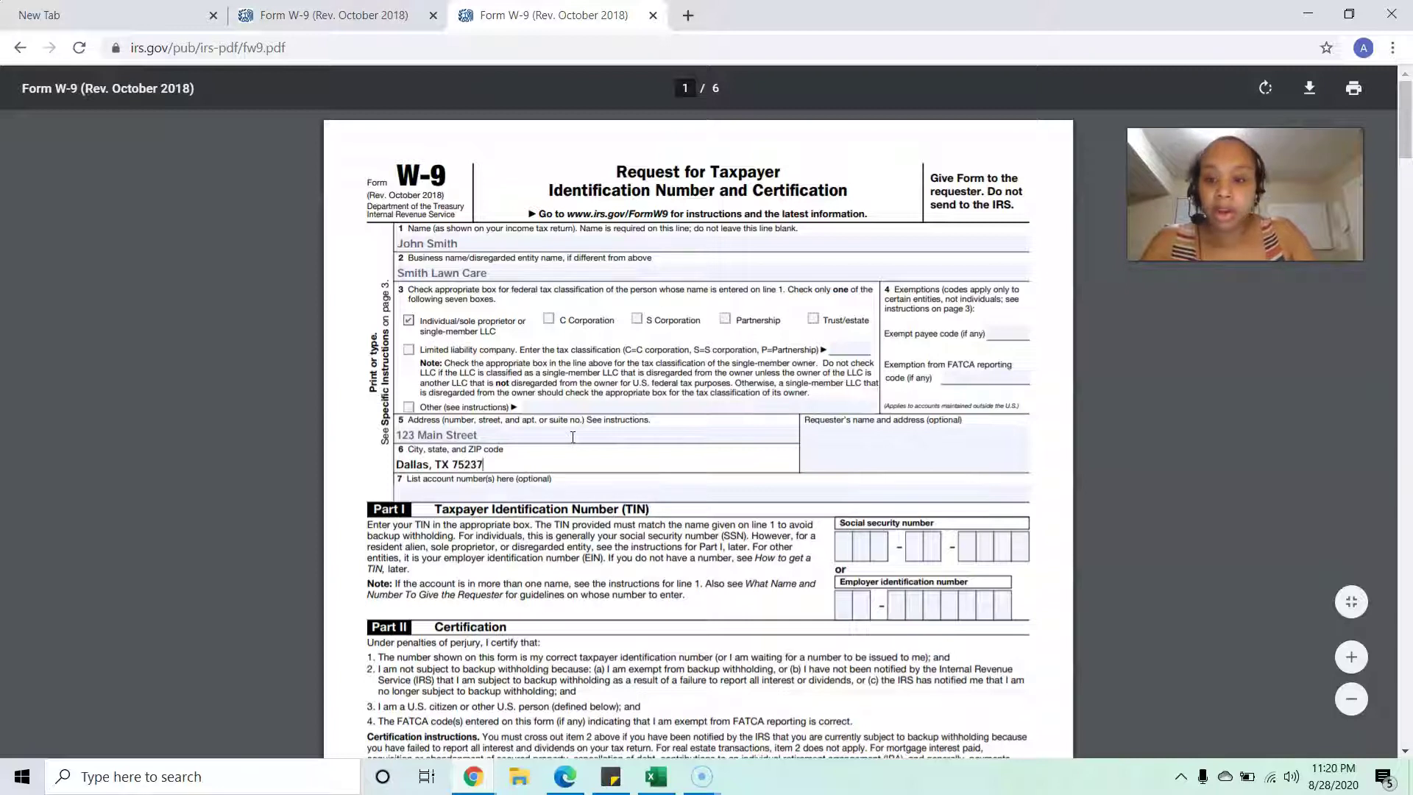
{"action": "left_click", "coordinate": [672, 492]}
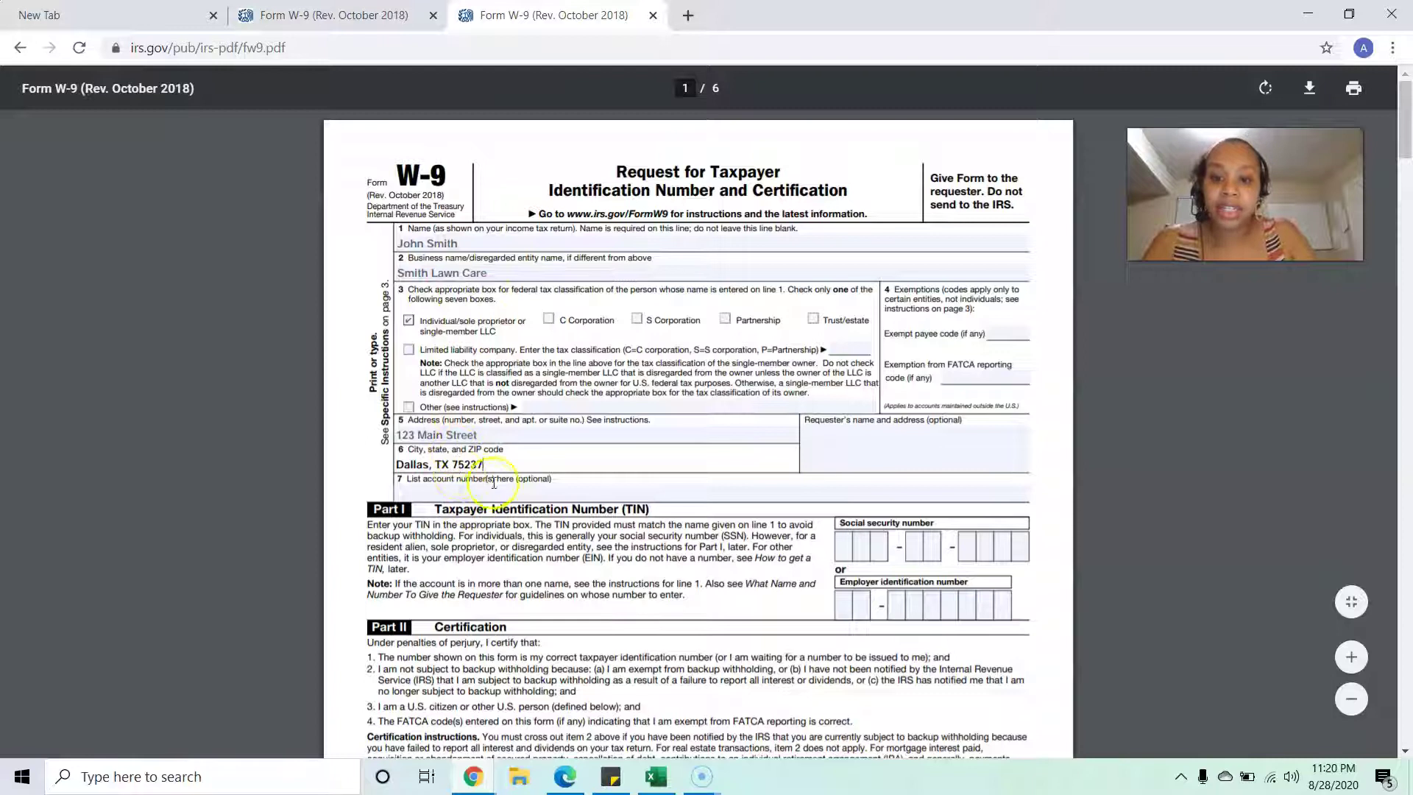
Fill in the taxpayer's social security number in Part I.
{"action": "left_click", "coordinate": [848, 546]}
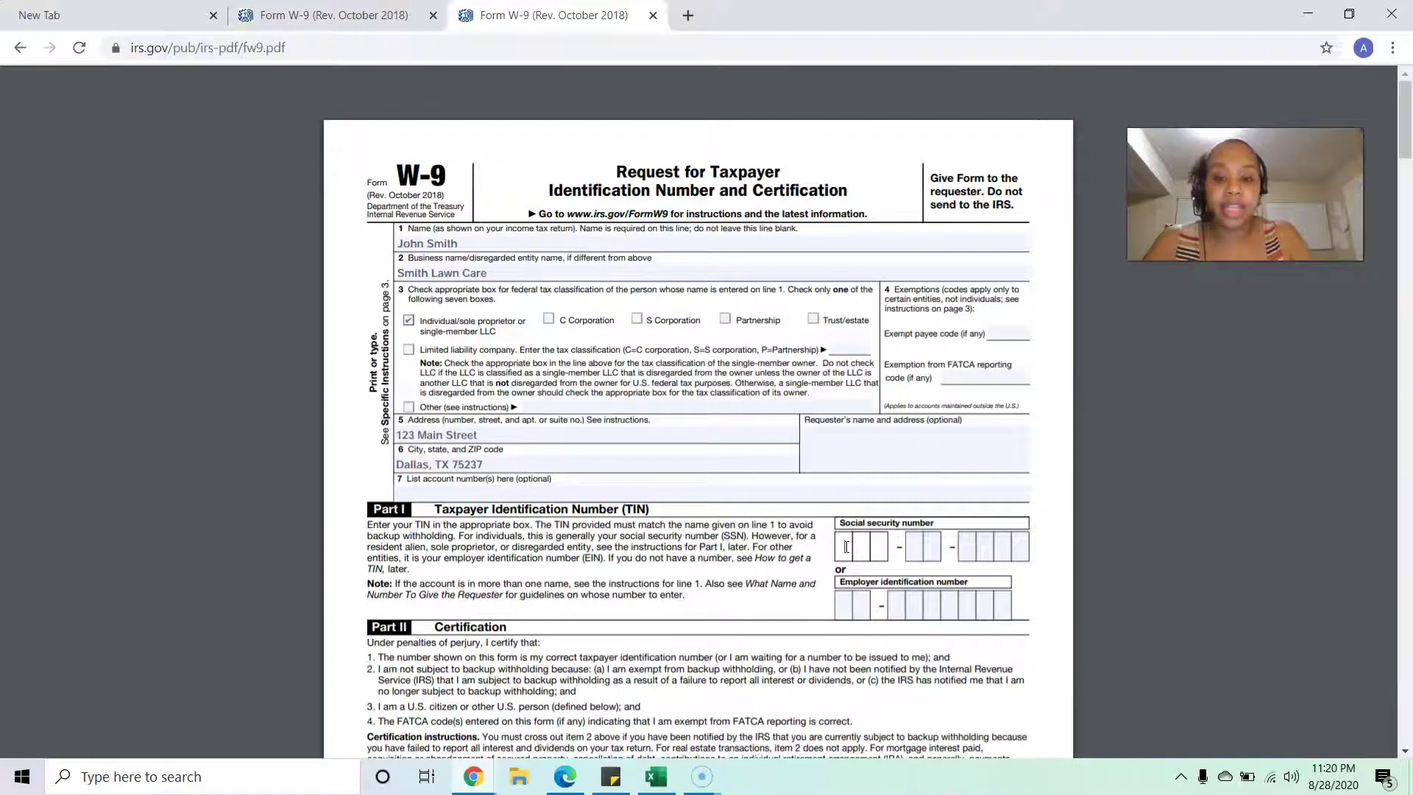
{"action": "left_click", "coordinate": [883, 554]}
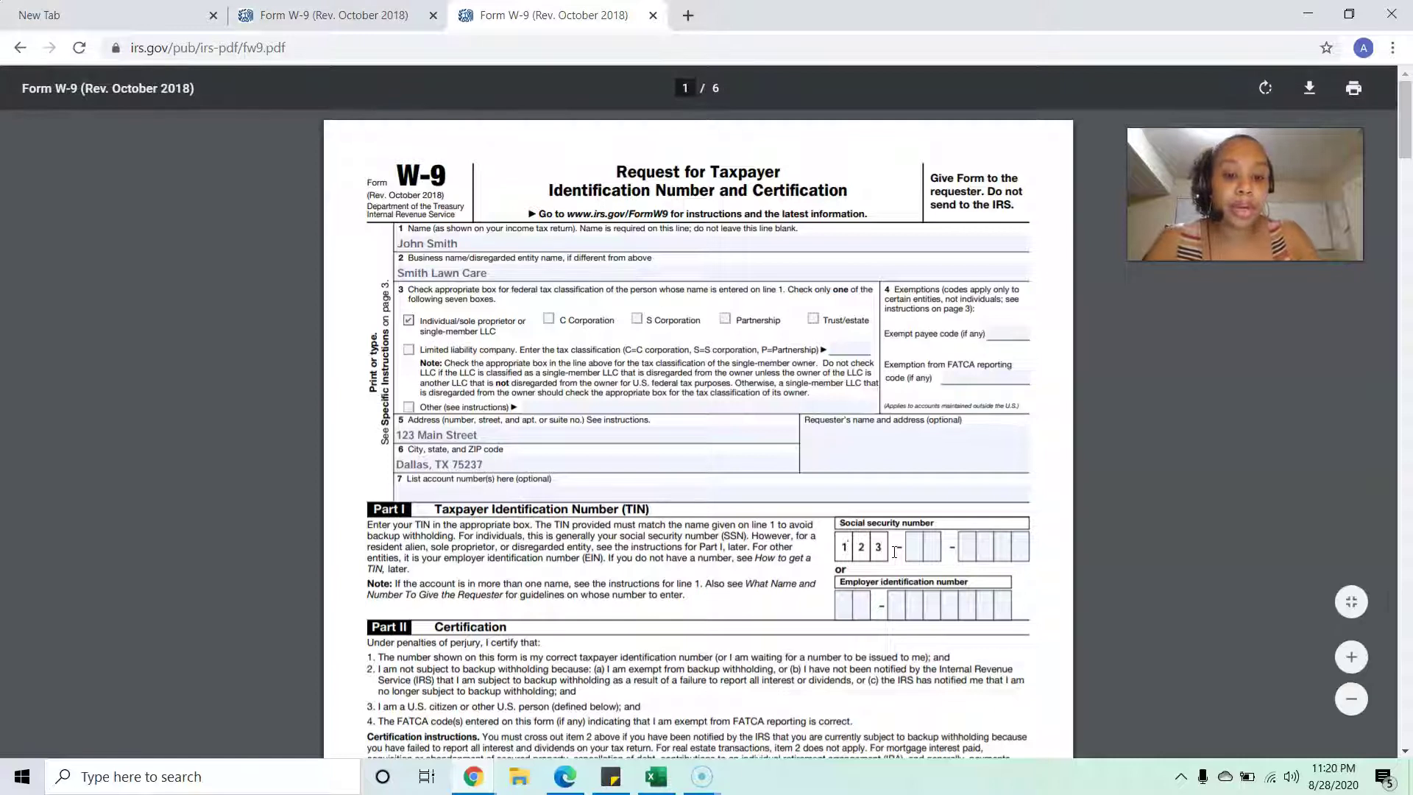
{"action": "key", "text": "Tab"}
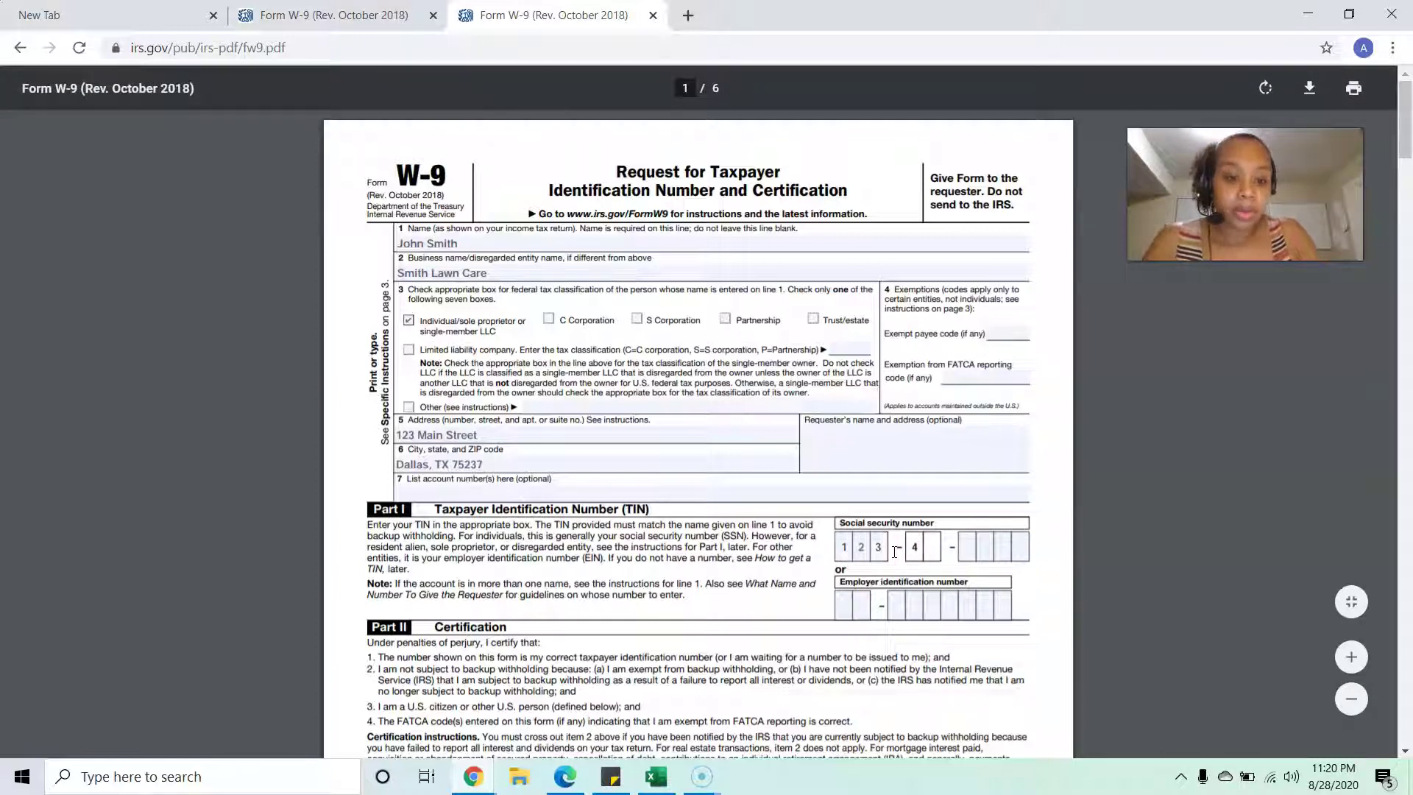
{"action": "key", "text": "Tab"}
{"action": "type", "text": "6"}
{"action": "key", "text": "Tab"}
{"action": "key", "text": "shift+Tab"}
{"action": "type", "text": "8"}
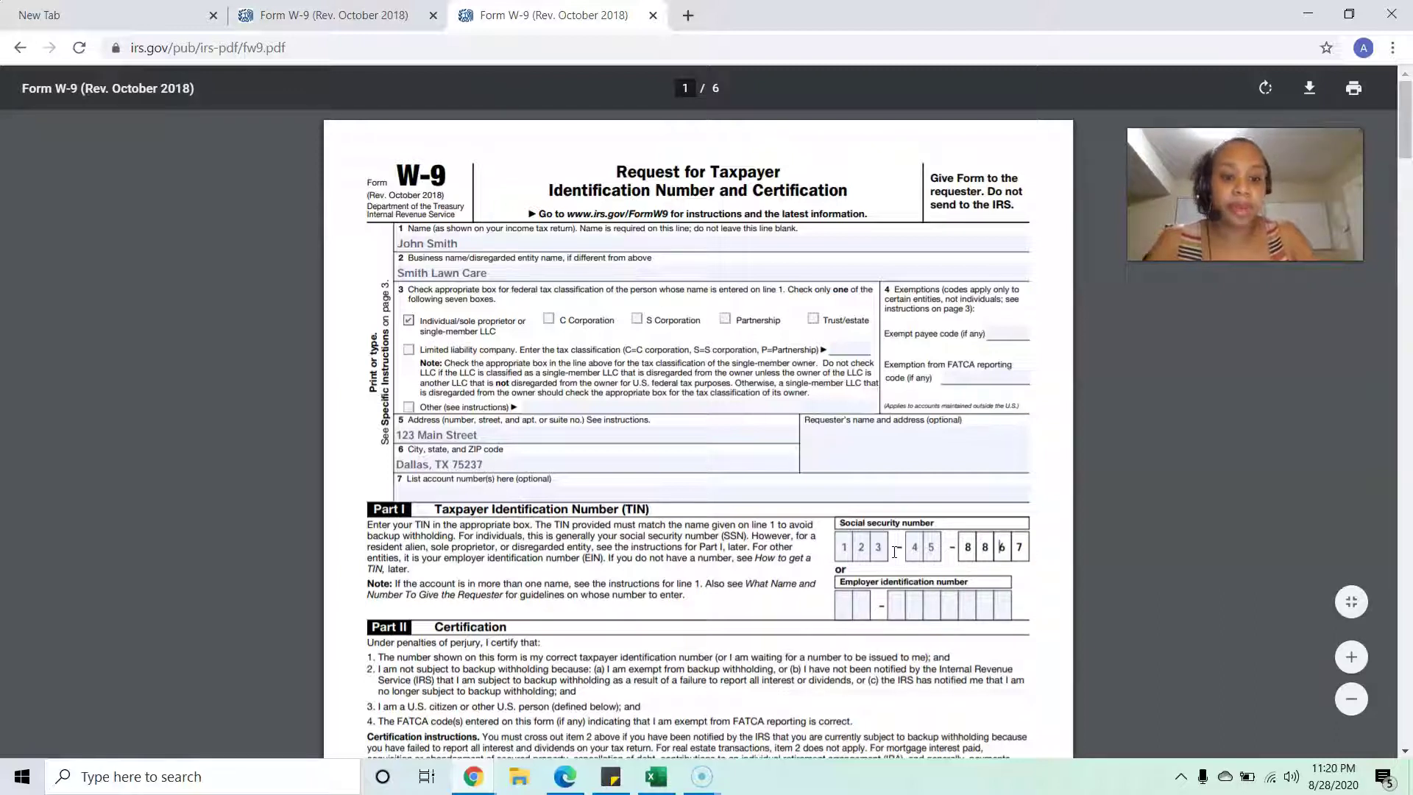
Delete the individual's name from line 1 of the form.
{"action": "left_click_drag", "start_coordinate": [1408, 137], "coordinate": [1408, 173]}
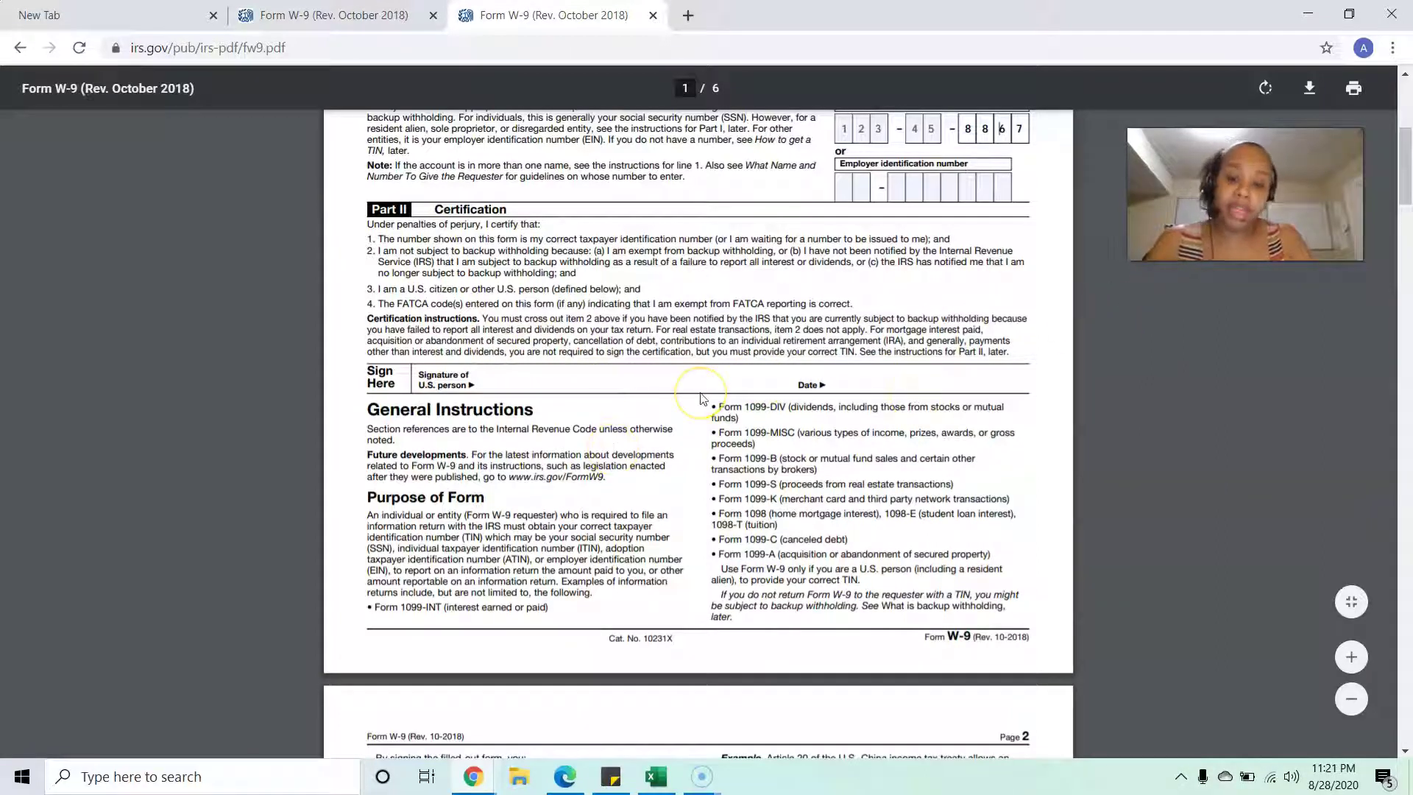
{"action": "left_click_drag", "start_coordinate": [1407, 162], "coordinate": [1407, 111]}
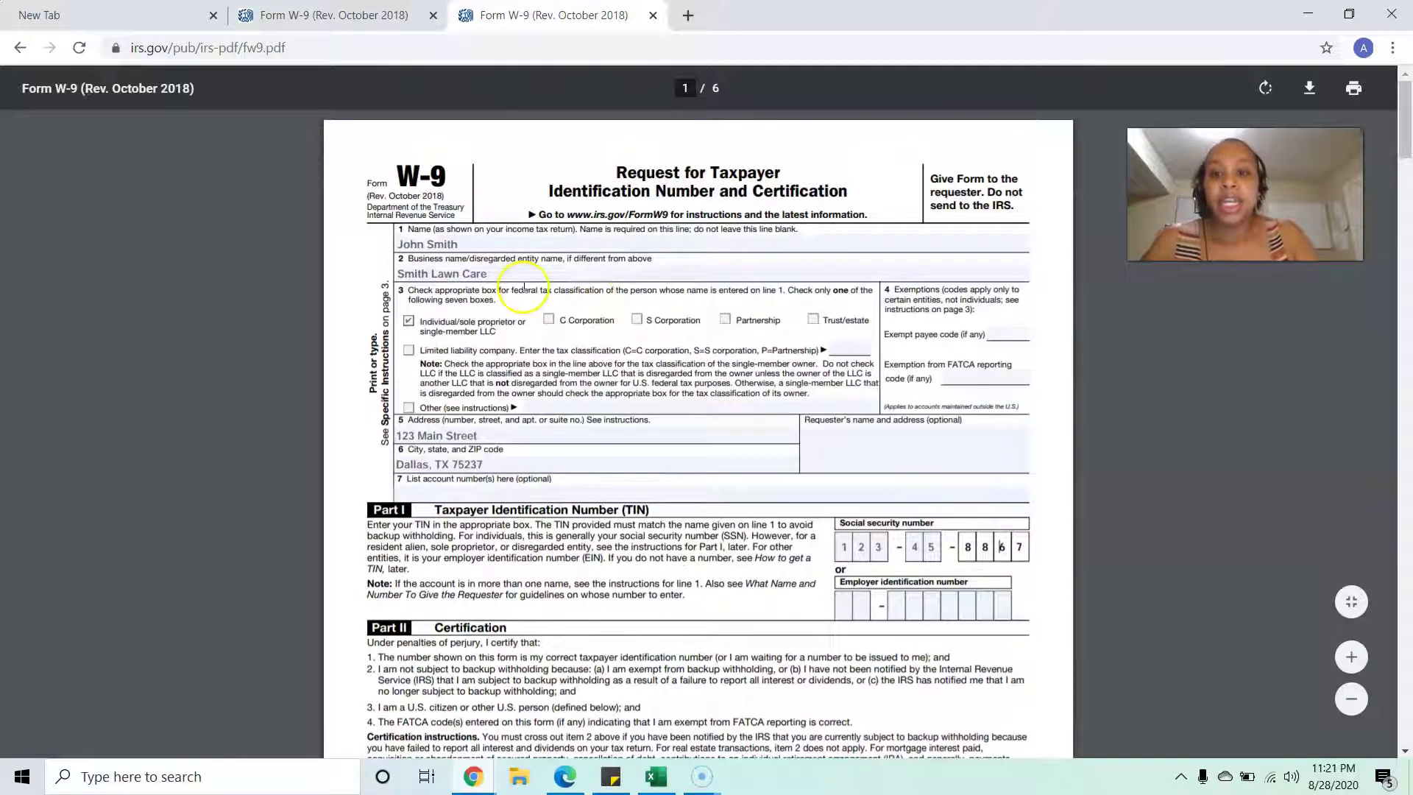
{"action": "left_click", "coordinate": [466, 248]}
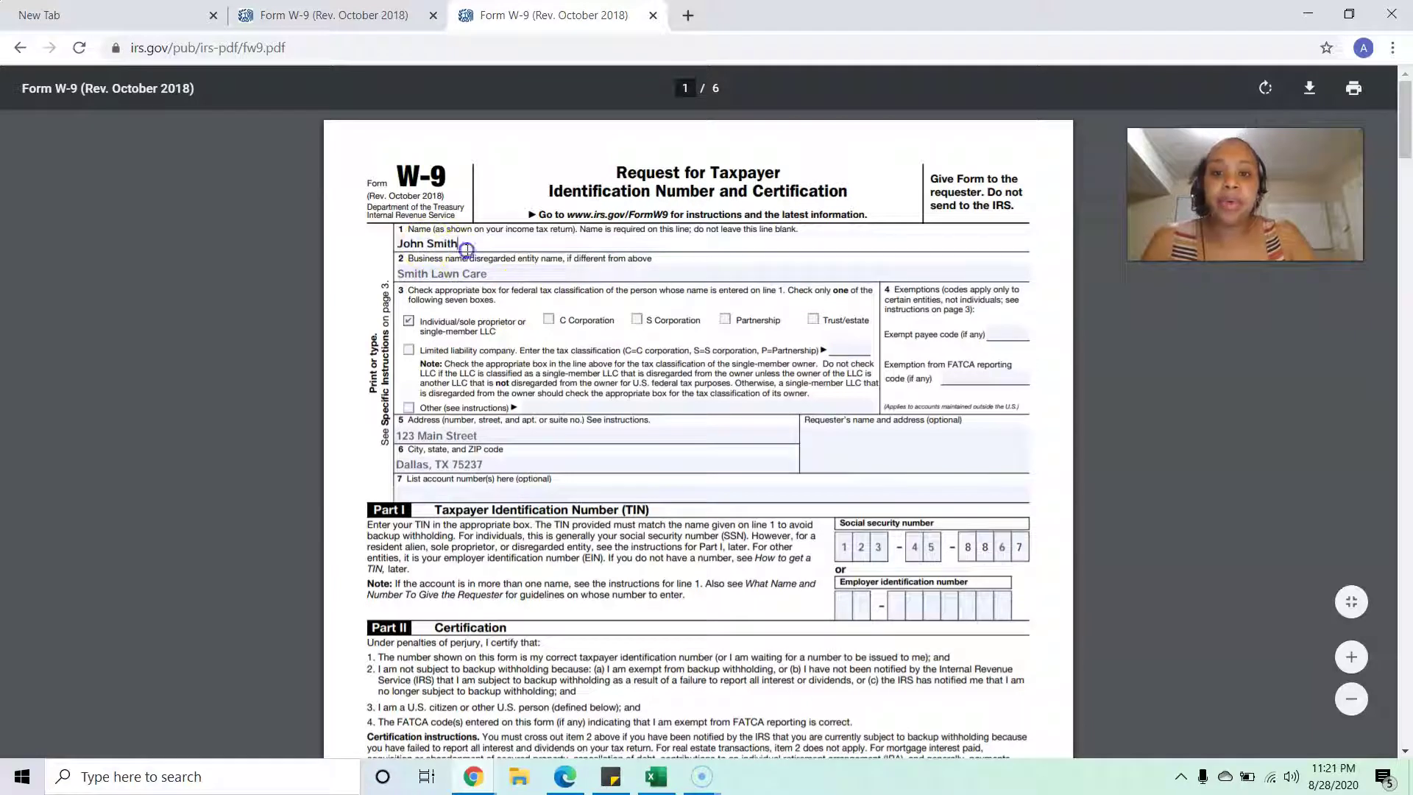
{"action": "key", "text": "BackSpace"}
{"action": "key", "text": "BackSpace"}
{"action": "key", "text": "BackSpace"}
{"action": "key", "text": "BackSpace"}
{"action": "key", "text": "BackSpace"}
{"action": "key", "text": "BackSpace"}
{"action": "key", "text": "BackSpace"}
{"action": "key", "text": "BackSpace"}
{"action": "key", "text": "BackSpace"}
{"action": "key", "text": "BackSpace"}
Delete the business name Smith Lawn Care from line 2.
{"action": "left_click", "coordinate": [480, 273]}
{"action": "key", "text": "BackSpace"}
{"action": "key", "text": "BackSpace"}
{"action": "key", "text": "BackSpace"}
{"action": "key", "text": "BackSpace"}
{"action": "key", "text": "BackSpace"}
{"action": "key", "text": "BackSpace"}
{"action": "key", "text": "BackSpace"}
{"action": "key", "text": "BackSpace"}
{"action": "key", "text": "BackSpace"}
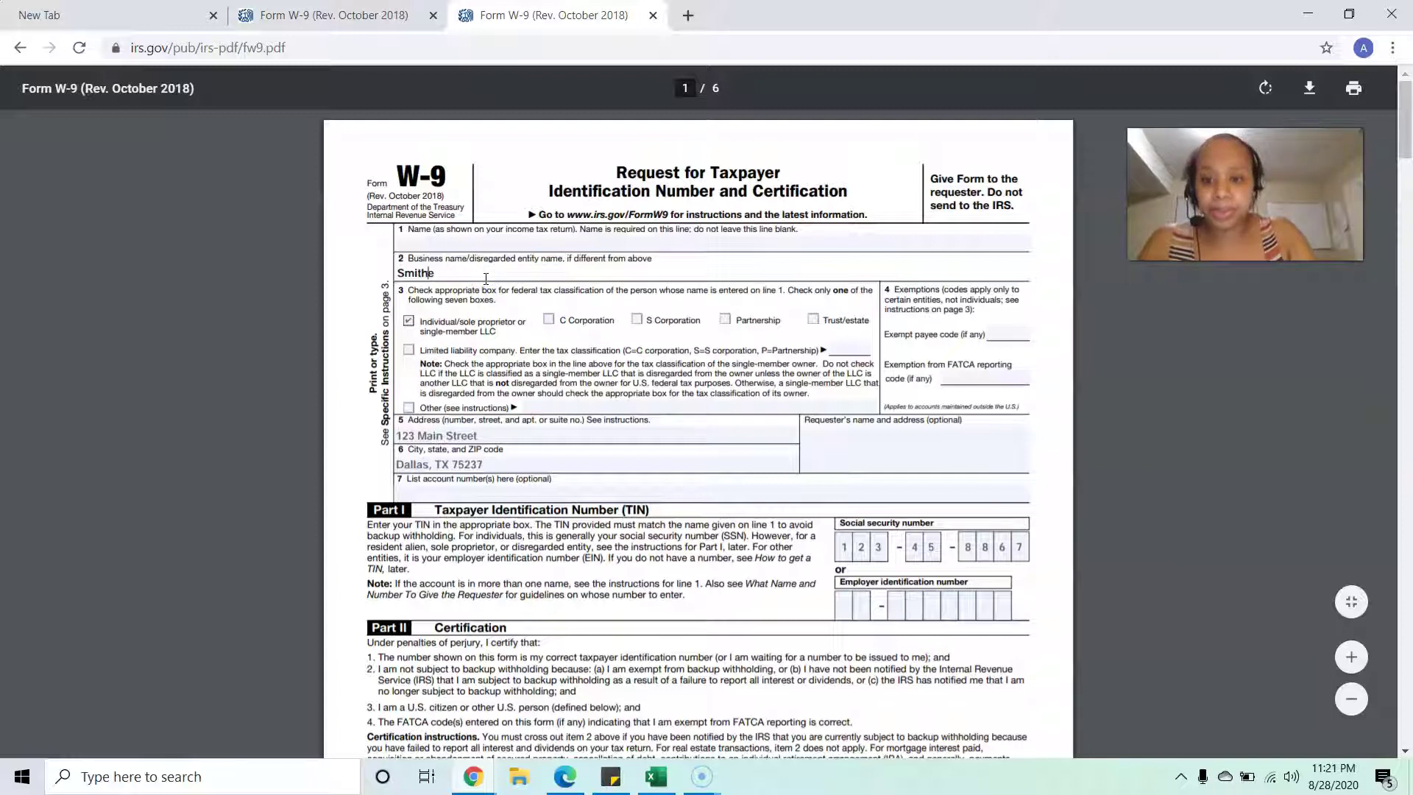
{"action": "key", "text": "BackSpace"}
{"action": "key", "text": "BackSpace"}
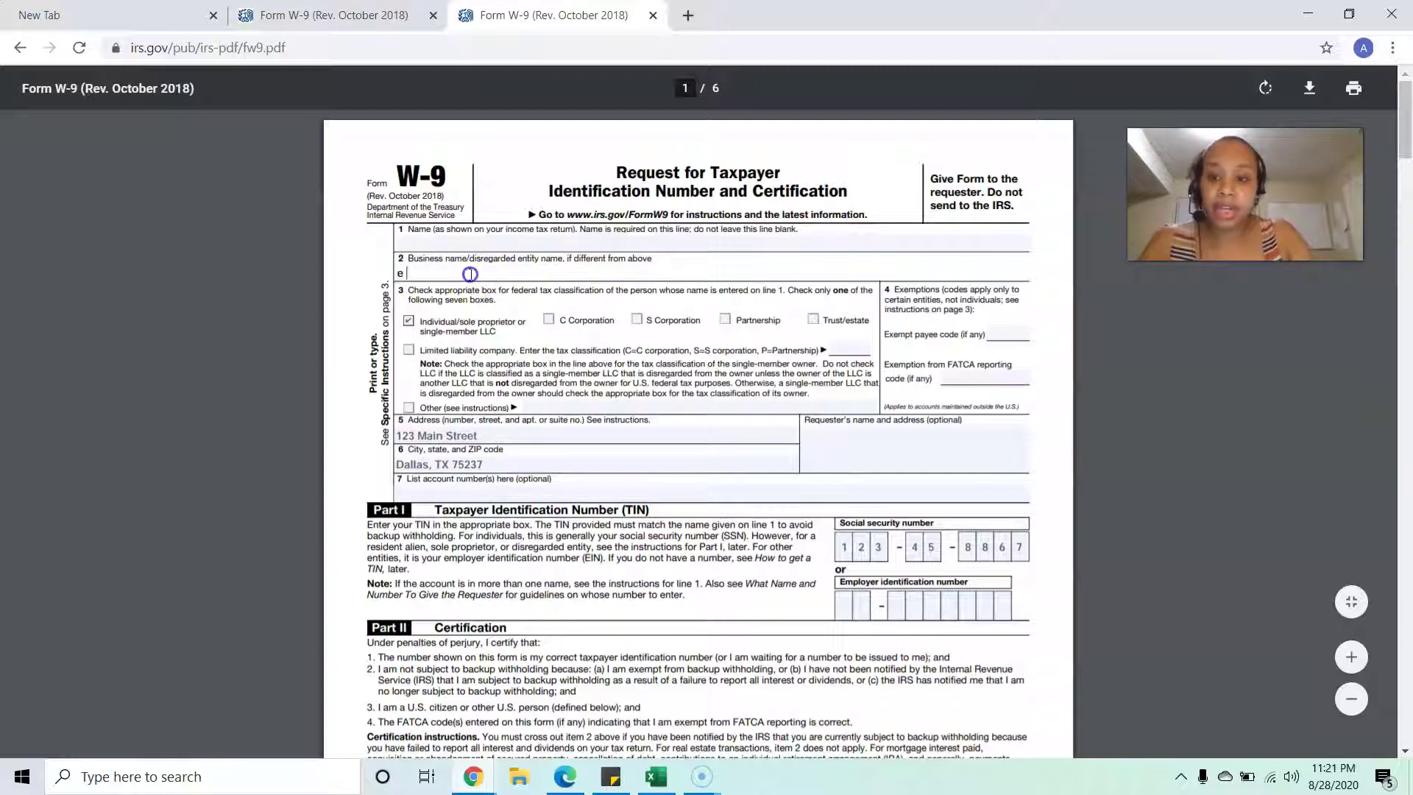
Enter ABC Corp, Inc as the name on line 1 and change the tax classification from individual to C Corporation.
{"action": "left_click", "coordinate": [441, 239]}
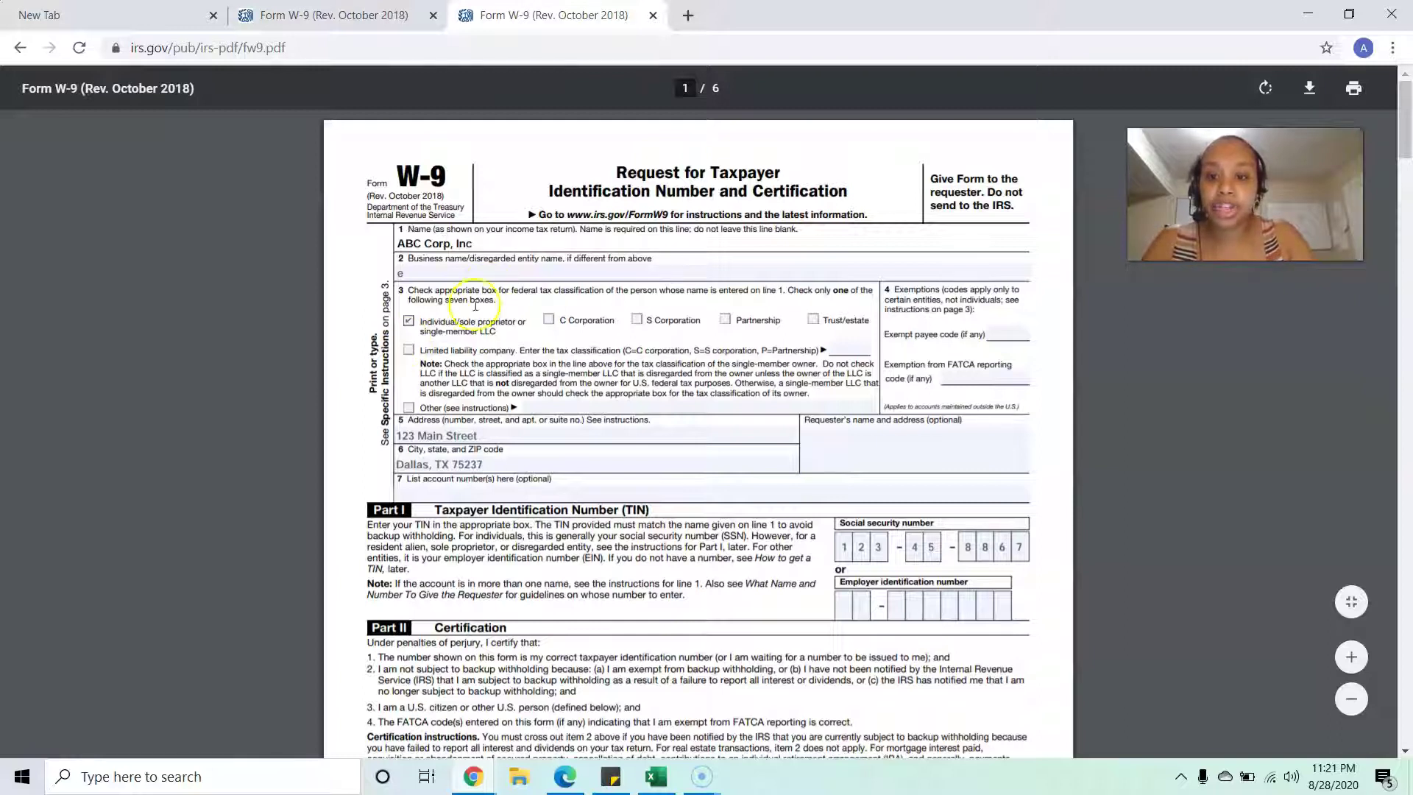
{"action": "left_click", "coordinate": [546, 322]}
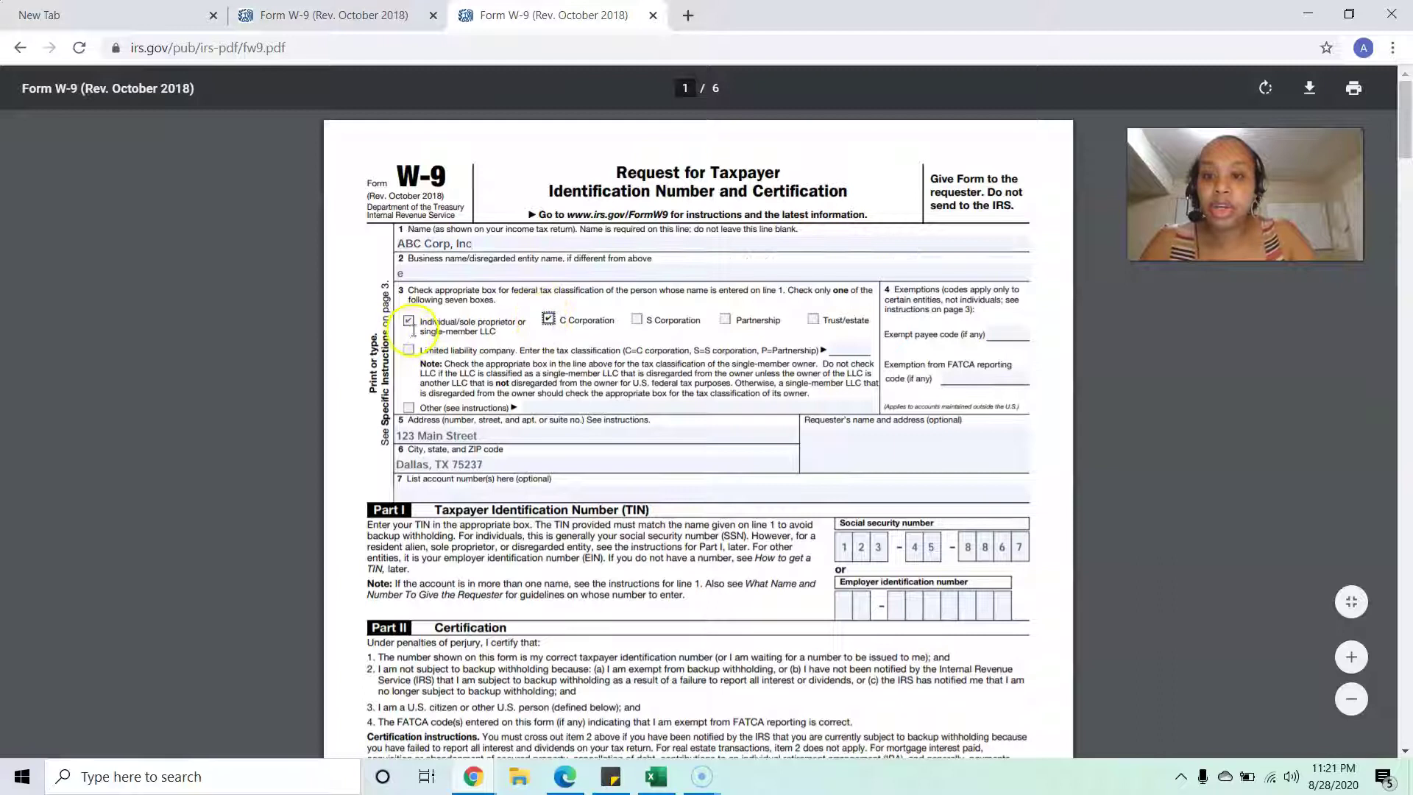
{"action": "left_click", "coordinate": [409, 321]}
{"action": "left_click", "coordinate": [410, 323]}
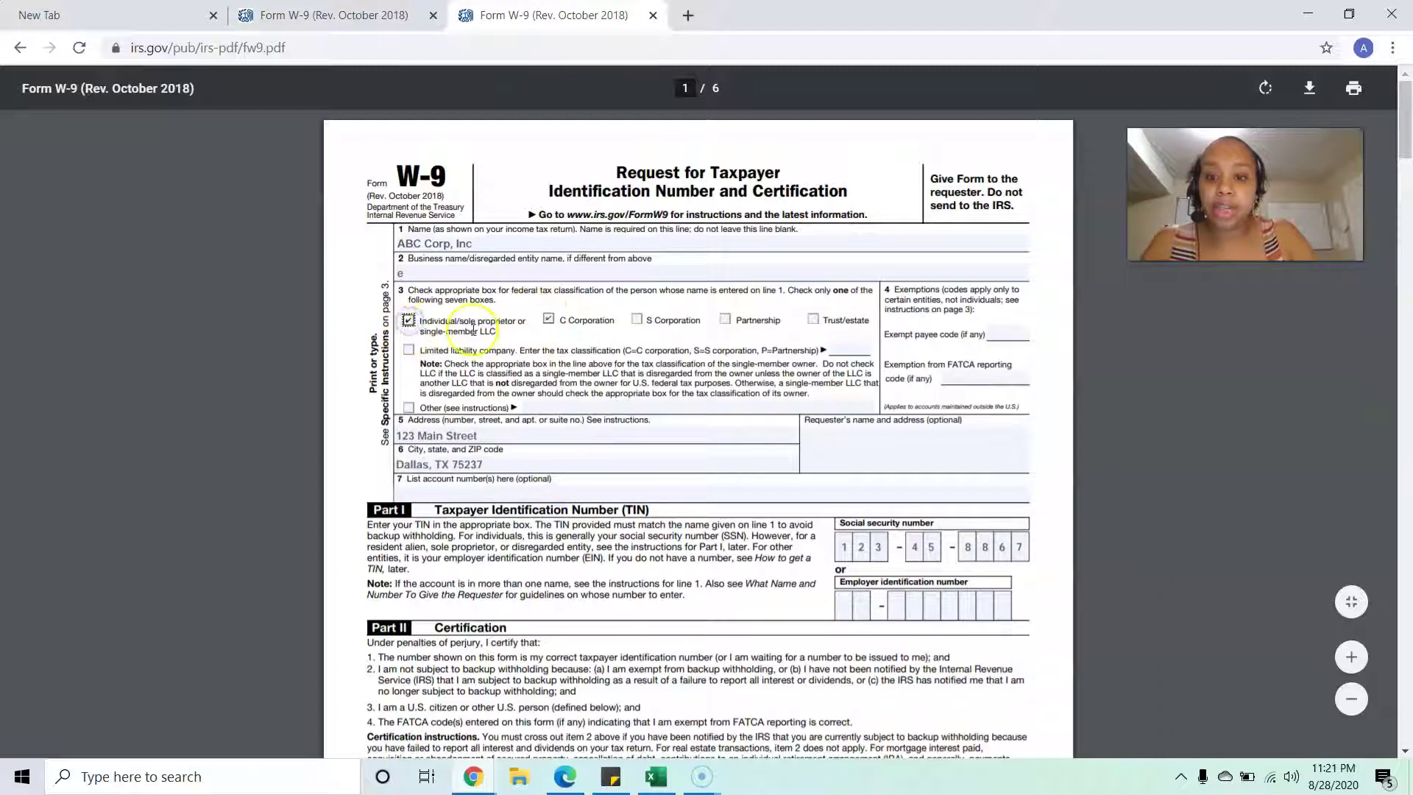
{"action": "left_click", "coordinate": [410, 324]}
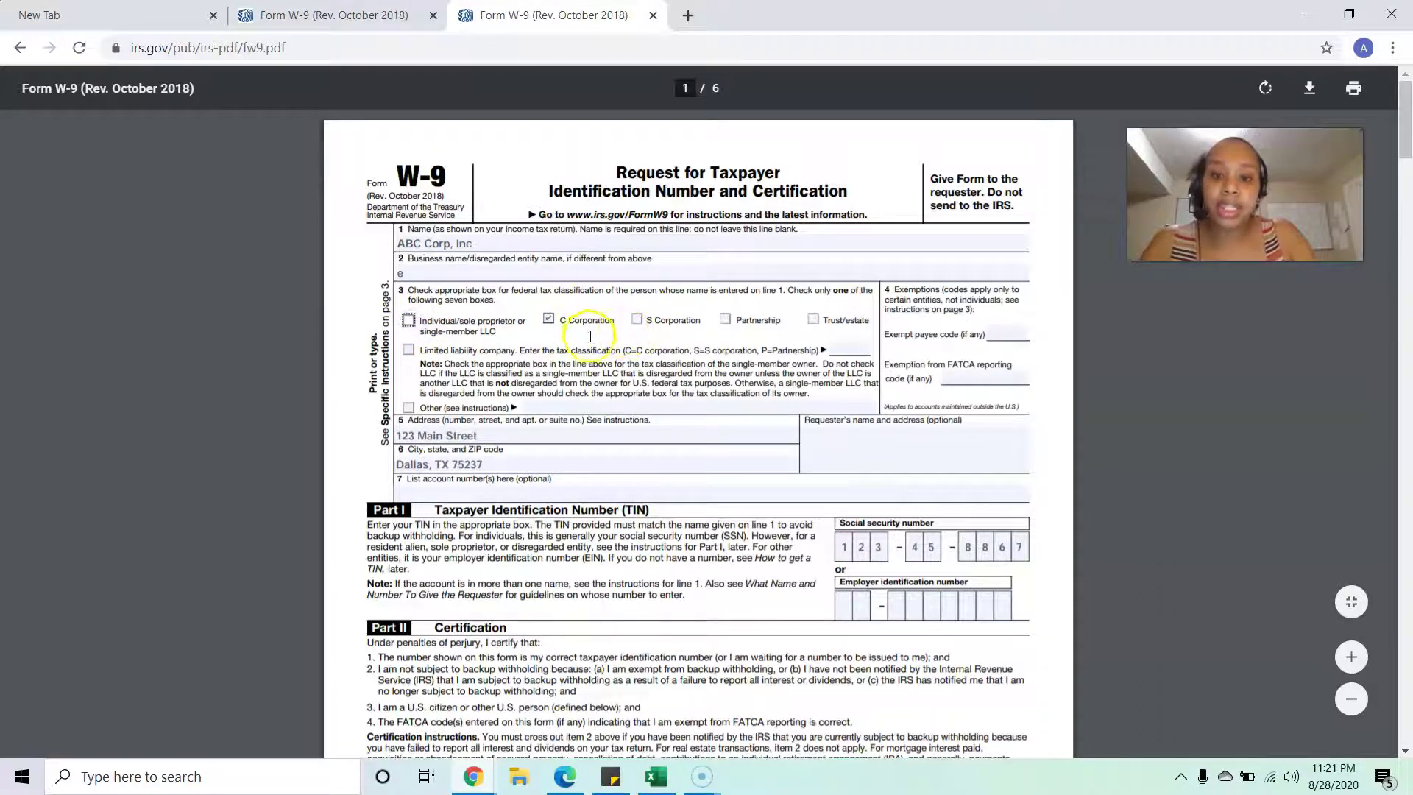
Clear the leftover character from the business name line and review the Specific Instructions on page 3.
{"action": "left_click", "coordinate": [472, 276]}
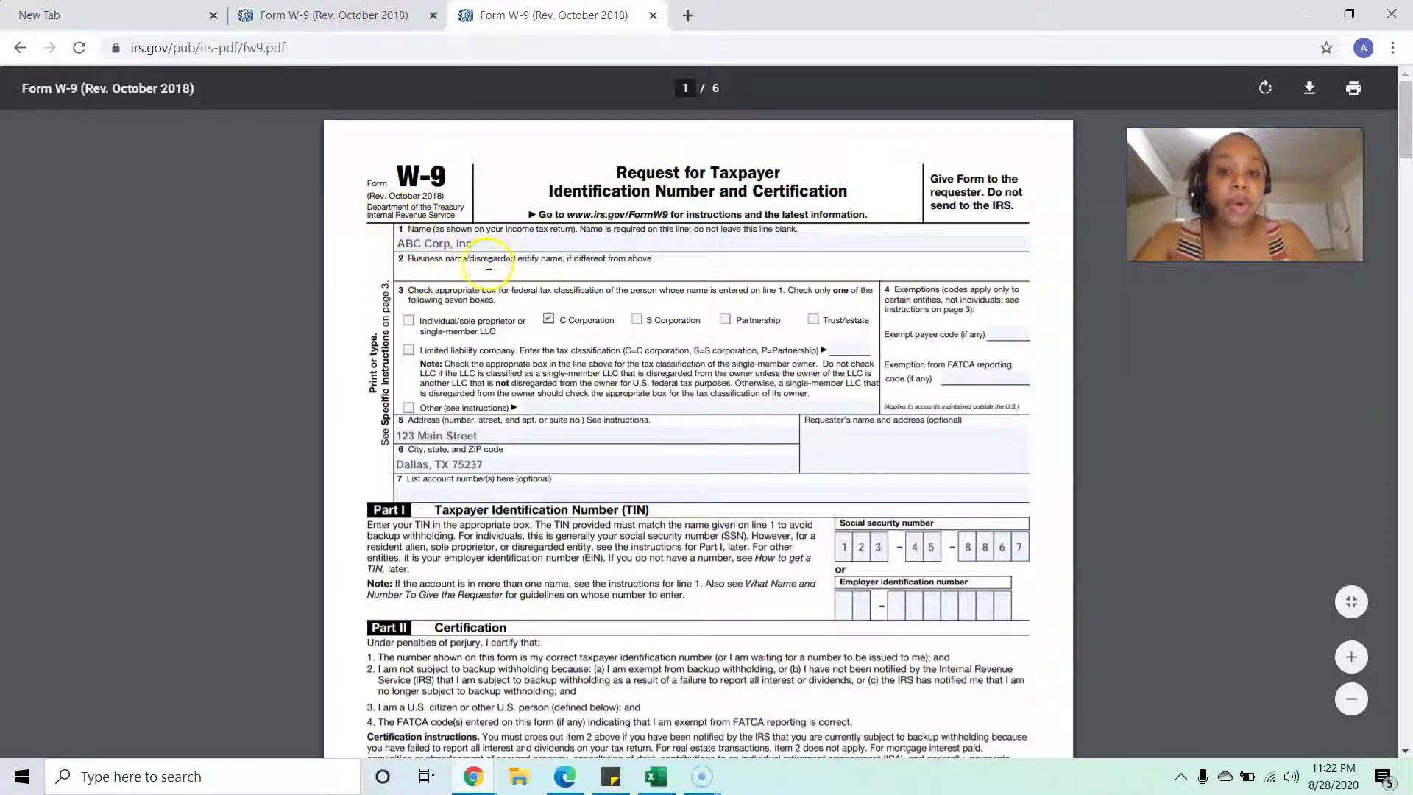
{"action": "left_click_drag", "start_coordinate": [1405, 133], "coordinate": [1408, 365]}
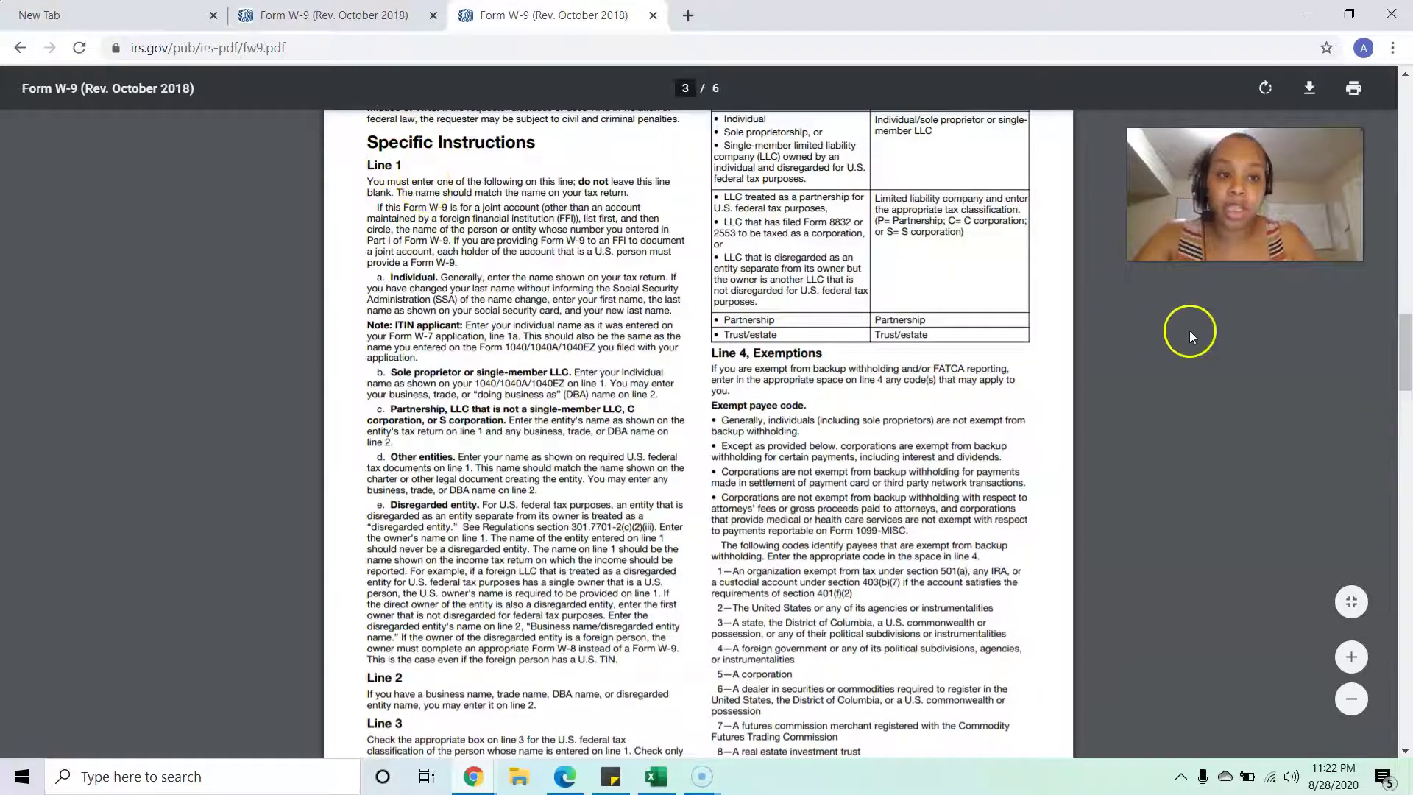
{"action": "left_click_drag", "start_coordinate": [1402, 346], "coordinate": [1374, 98]}
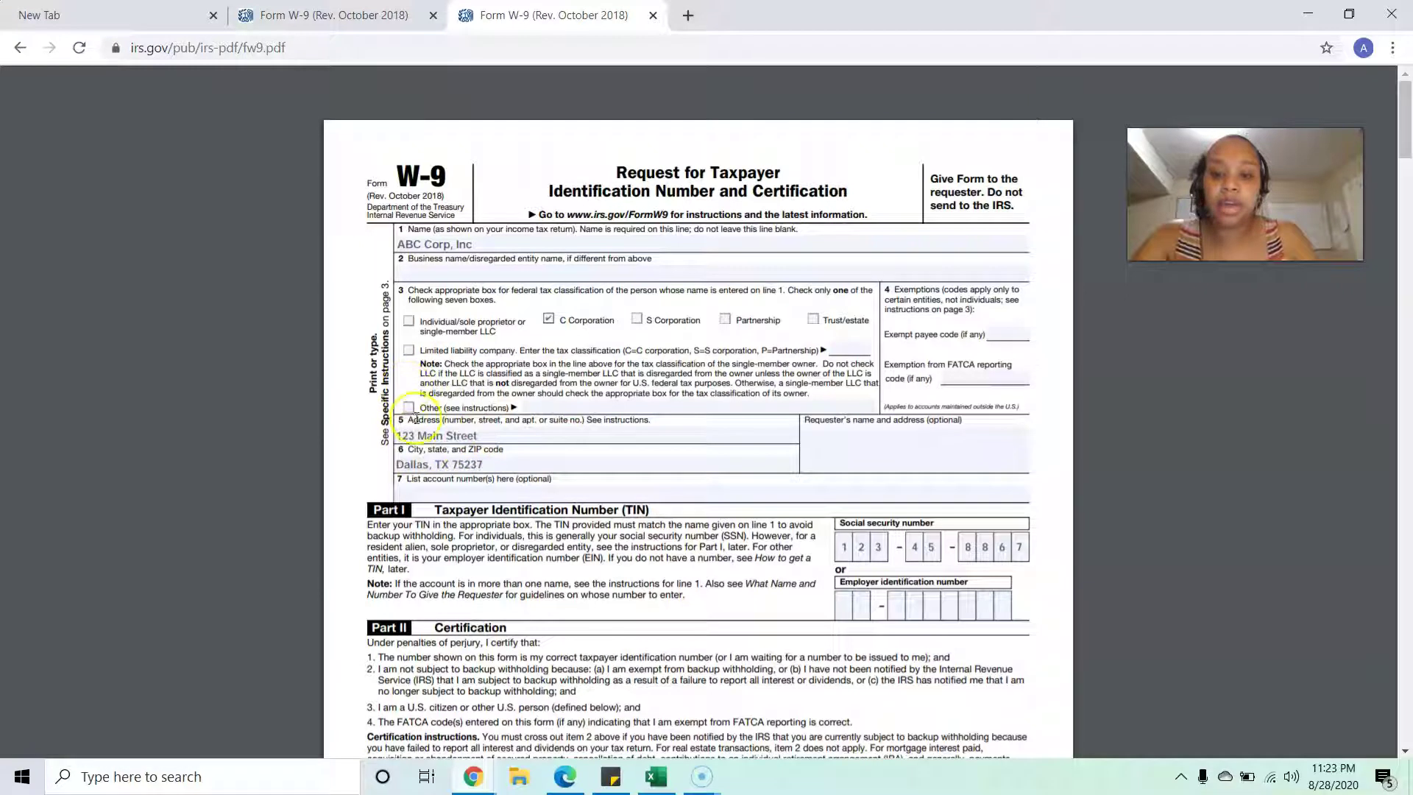
Clear all digits of the social security number in Part I.
{"action": "left_click", "coordinate": [856, 549]}
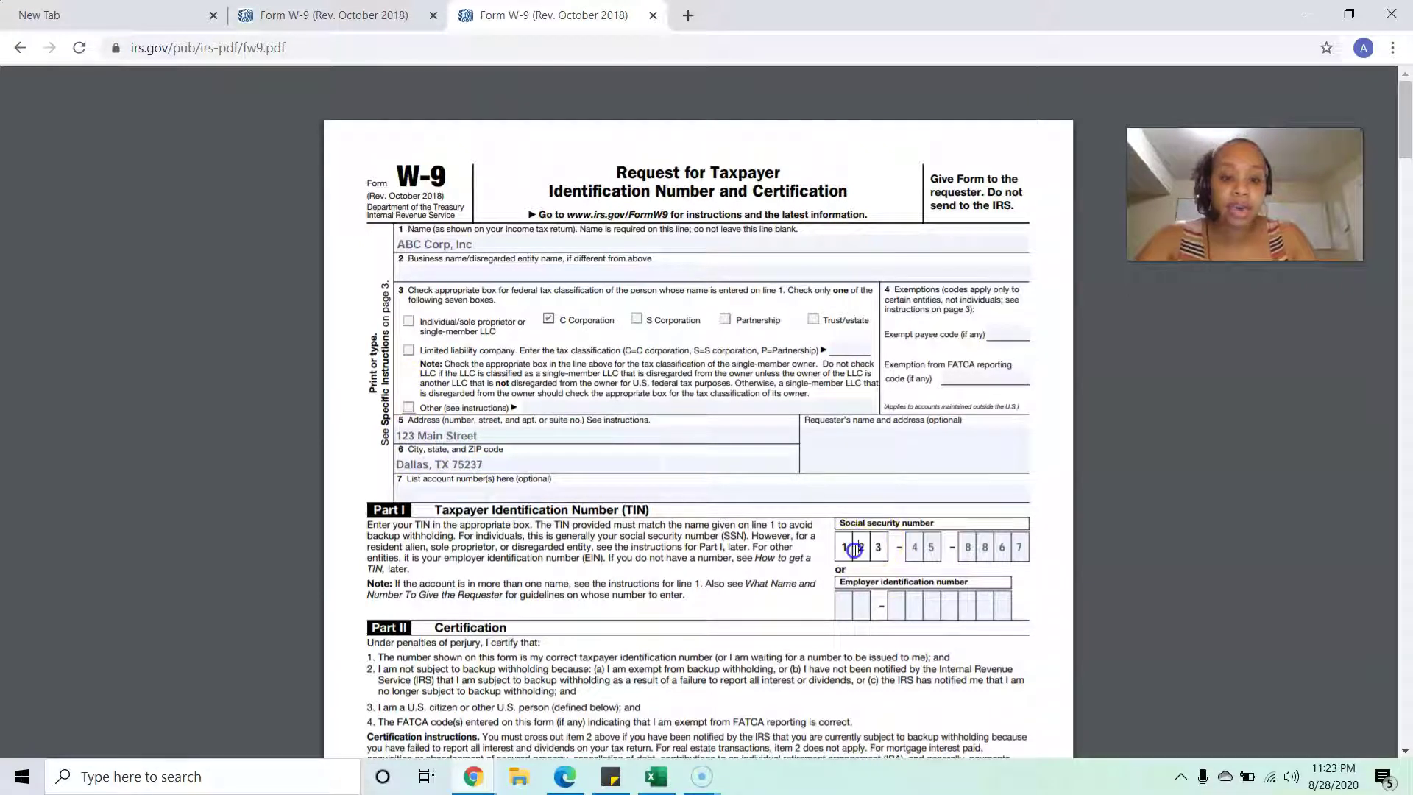
{"action": "key", "text": "BackSpace"}
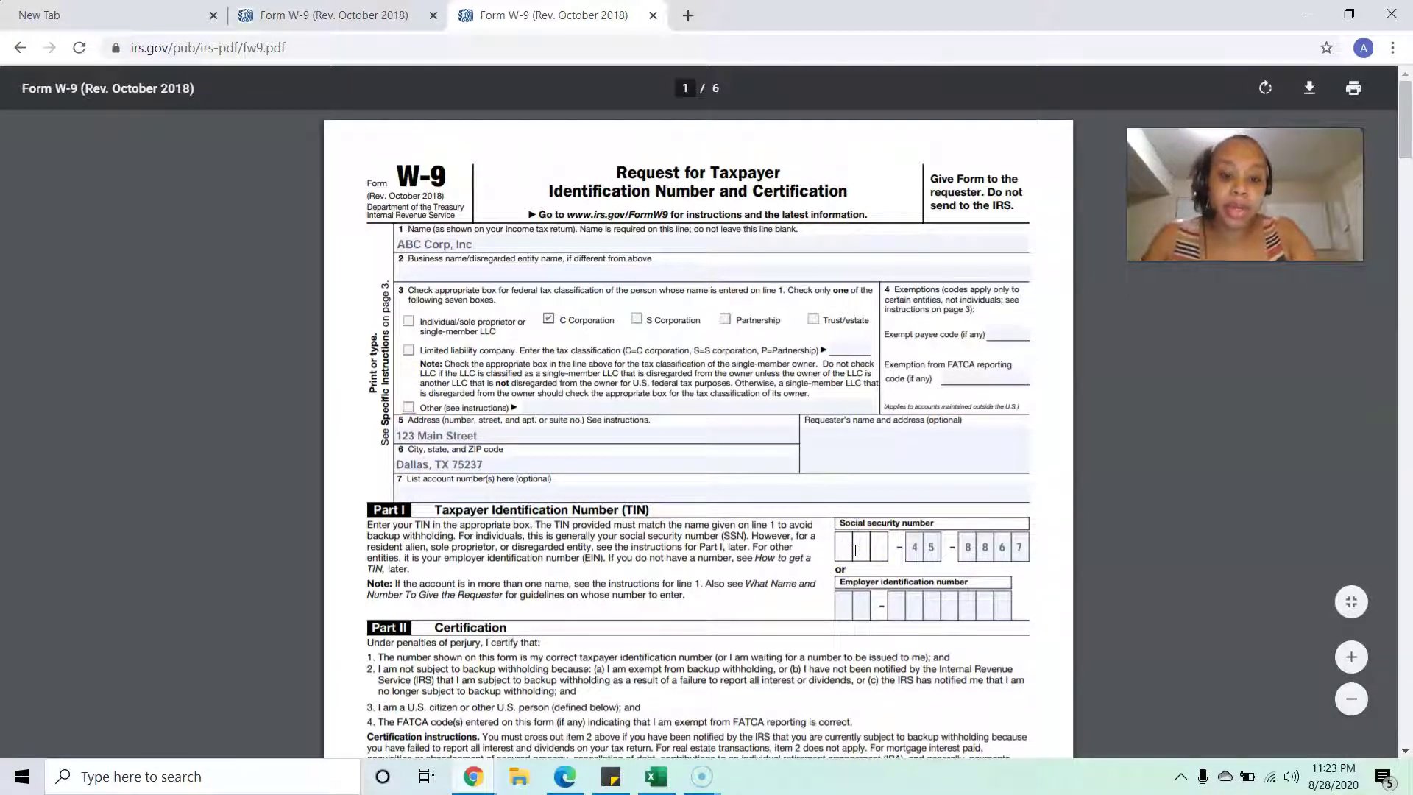
{"action": "key", "text": "Tab"}
{"action": "key", "text": "Delete"}
{"action": "key", "text": "Tab"}
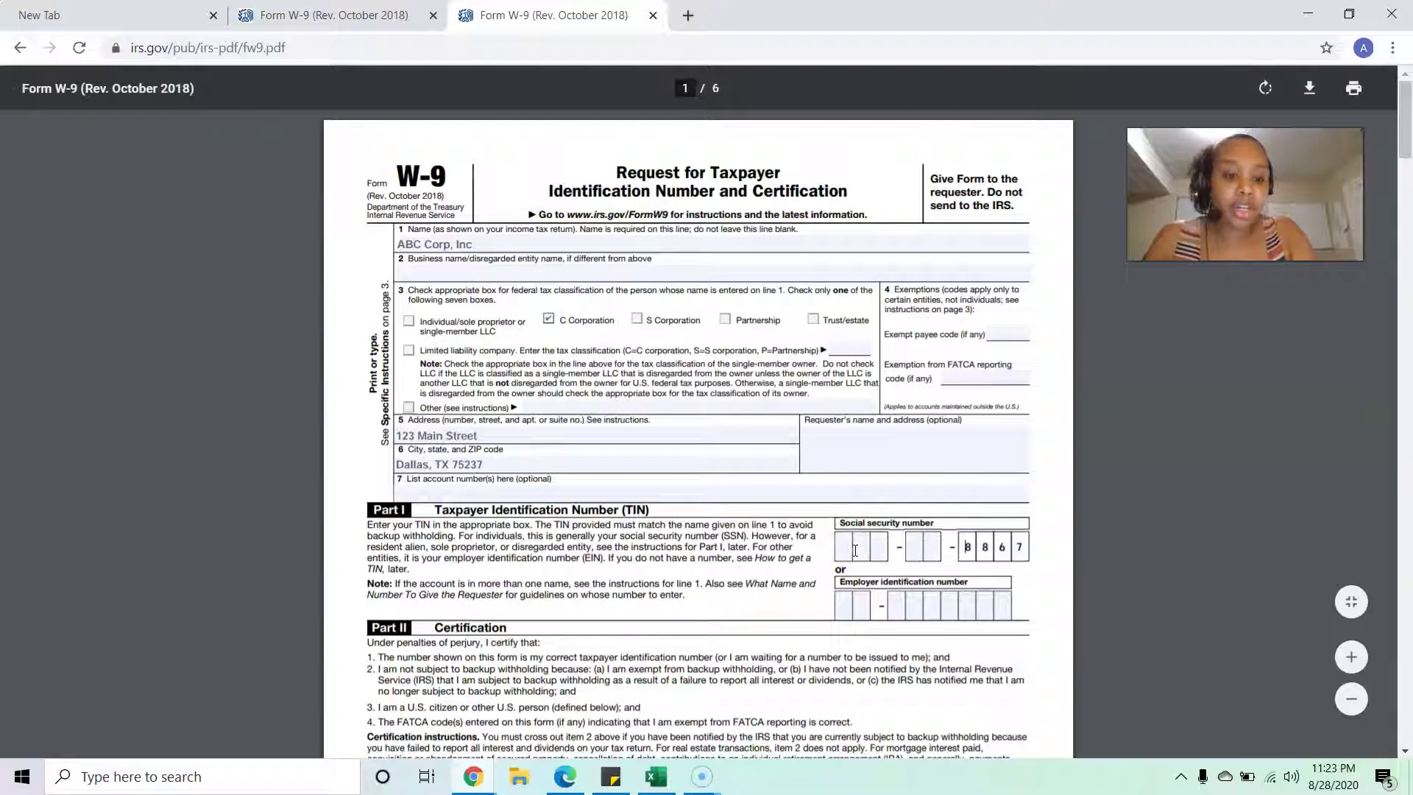
{"action": "key", "text": "Tab"}
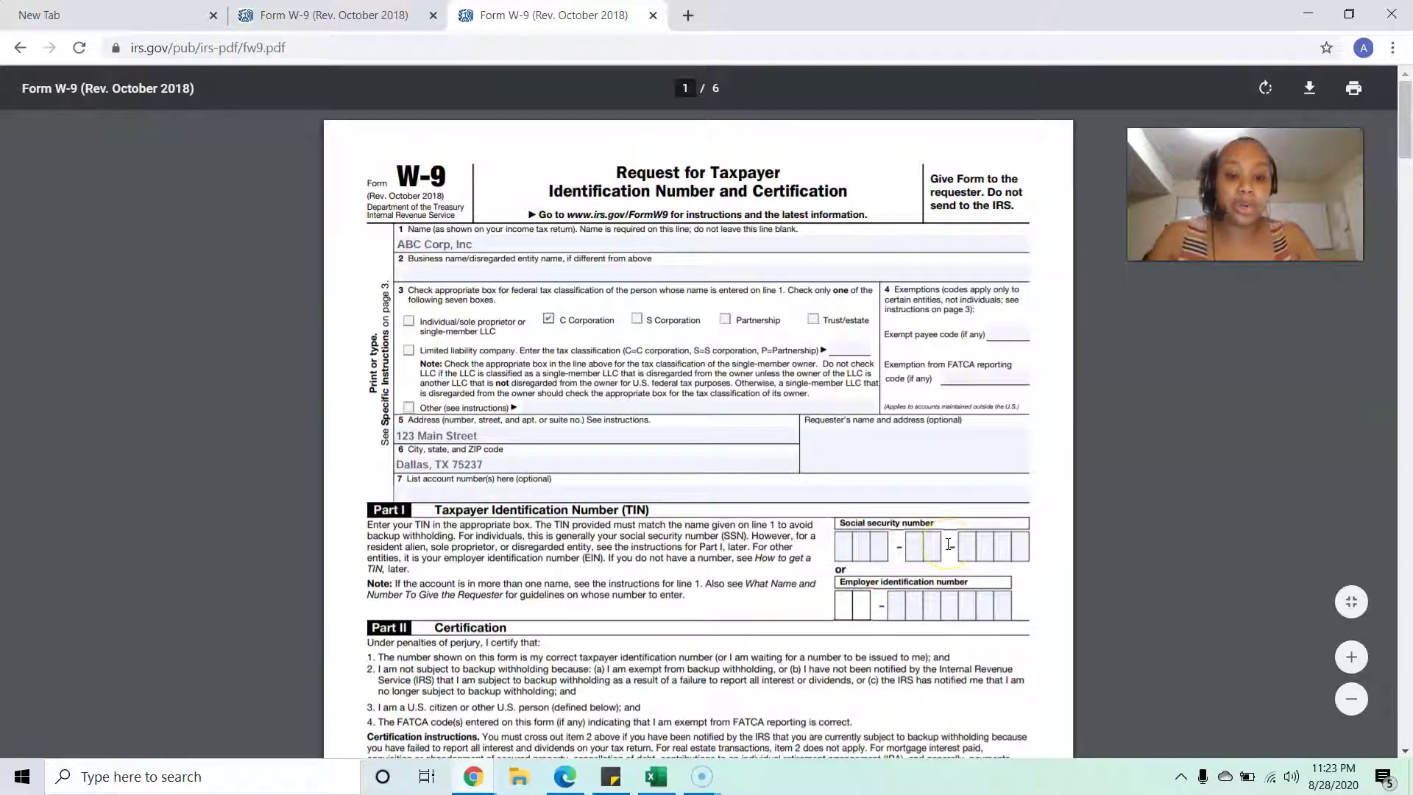
Fill in the company's employer identification number in Part I.
{"action": "key", "text": "Tab"}
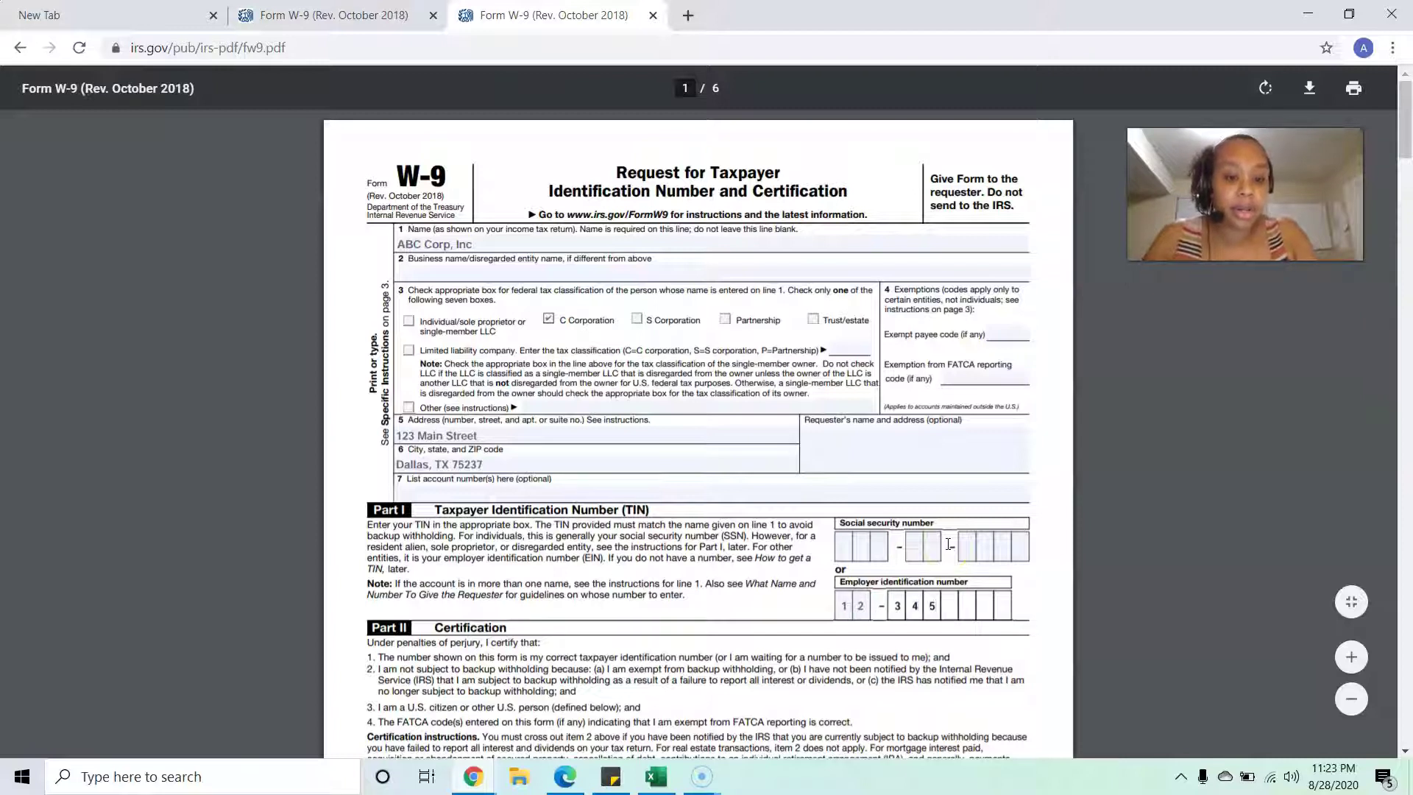
{"action": "left_click", "coordinate": [854, 705]}
{"action": "left_click", "coordinate": [853, 551]}
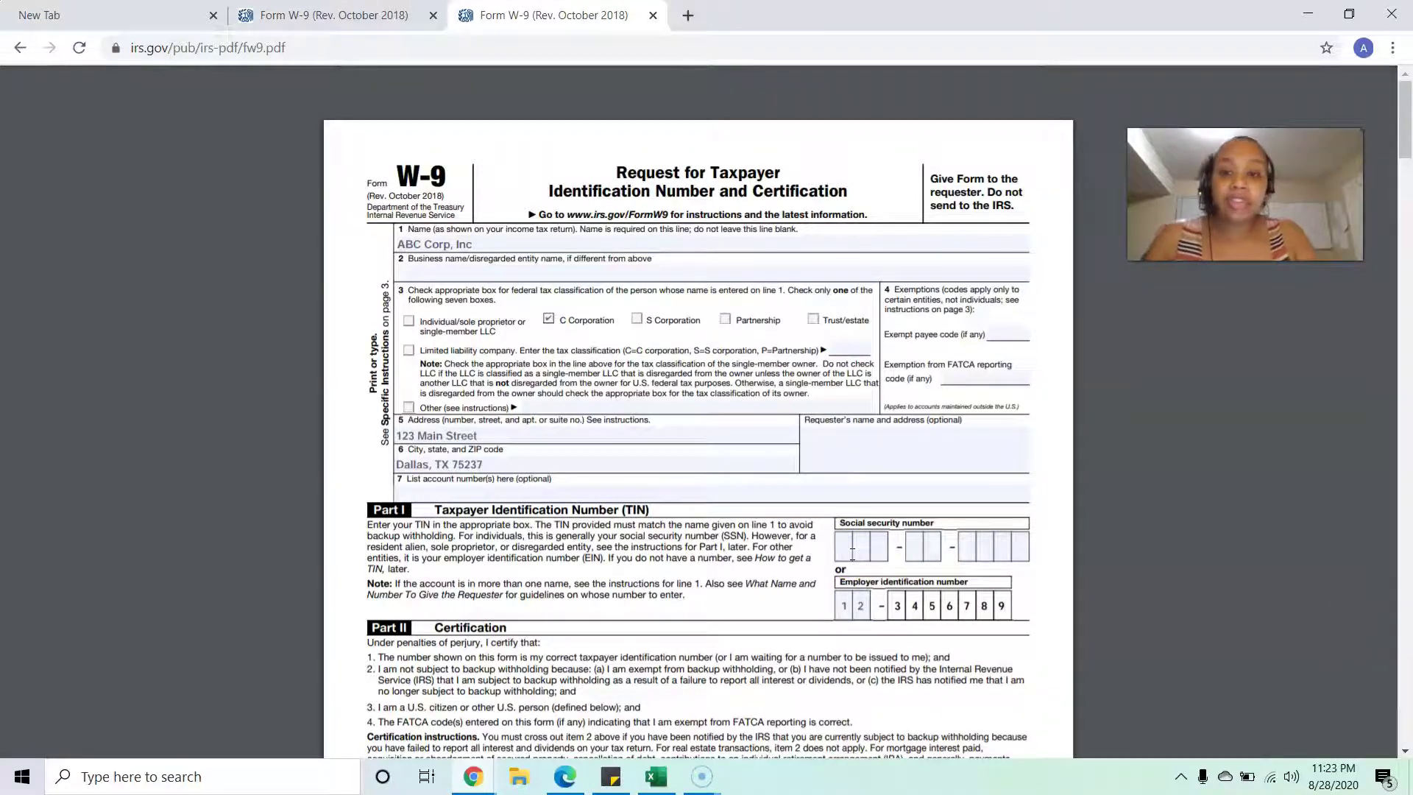
Replace the corporation name on line 1 with the owner's full name and enter Smith Baking Spot, LLC as the business name on line 2.
{"action": "left_click", "coordinate": [473, 254]}
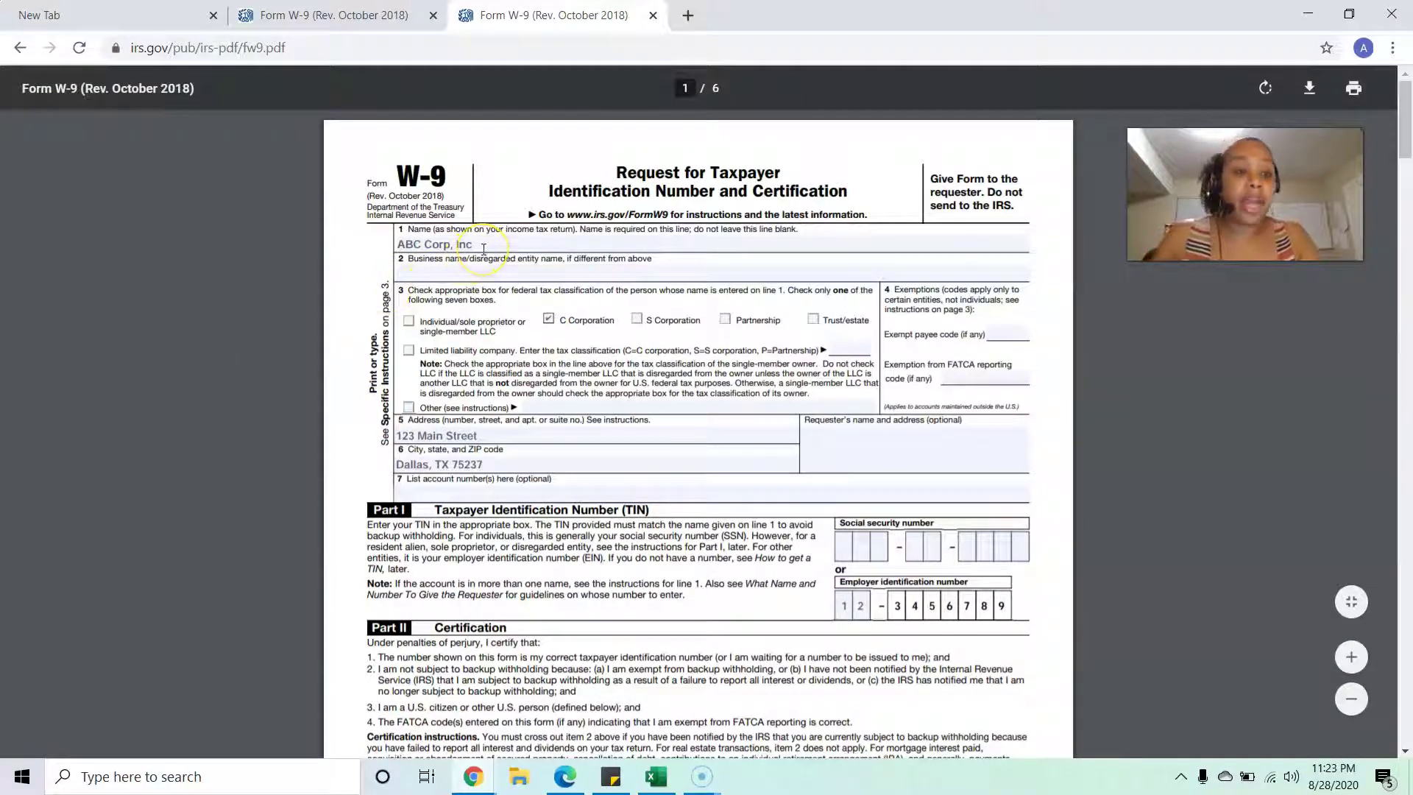
{"action": "left_click", "coordinate": [482, 249]}
{"action": "key", "text": "BackSpace"}
{"action": "key", "text": "BackSpace"}
{"action": "key", "text": "BackSpace"}
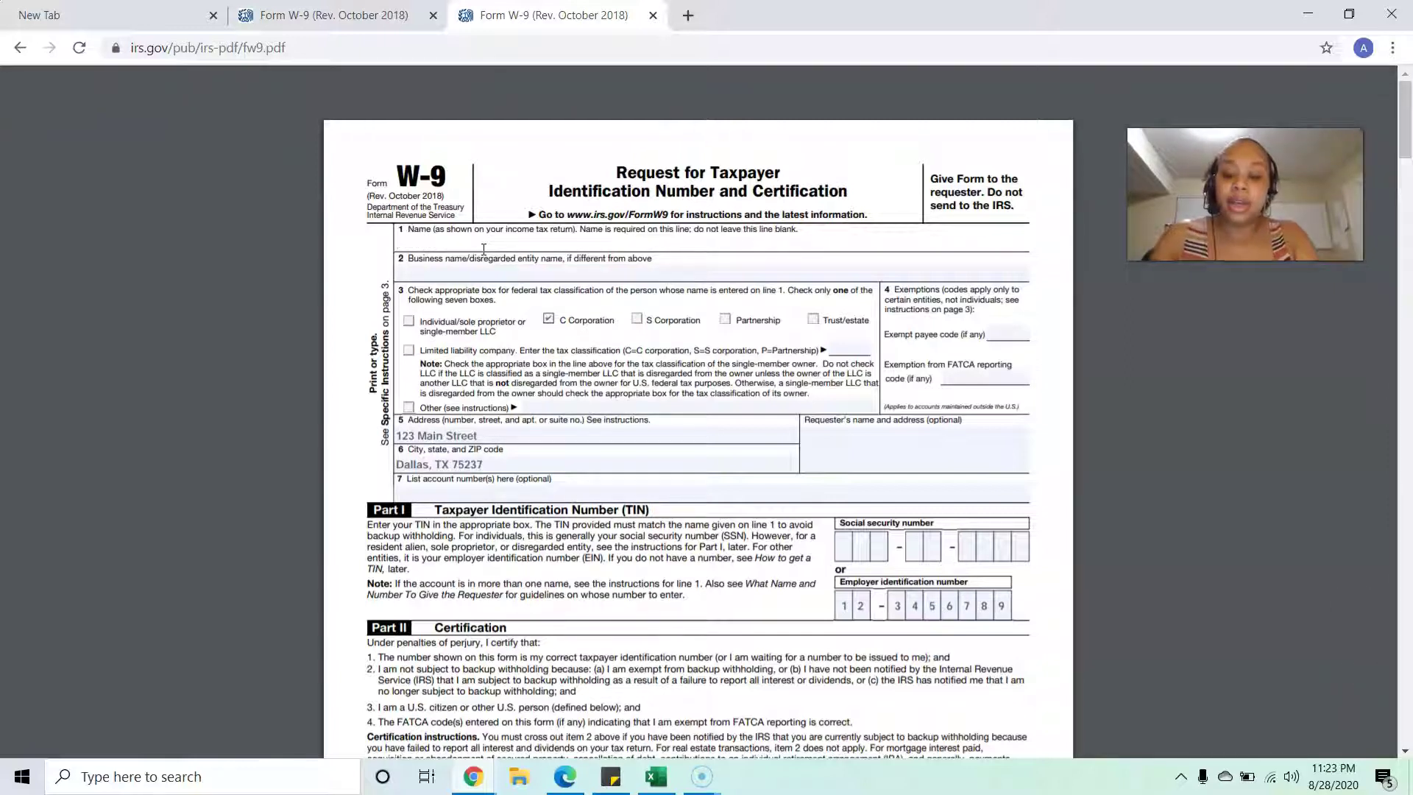
{"action": "type", "text": "John Smith"}
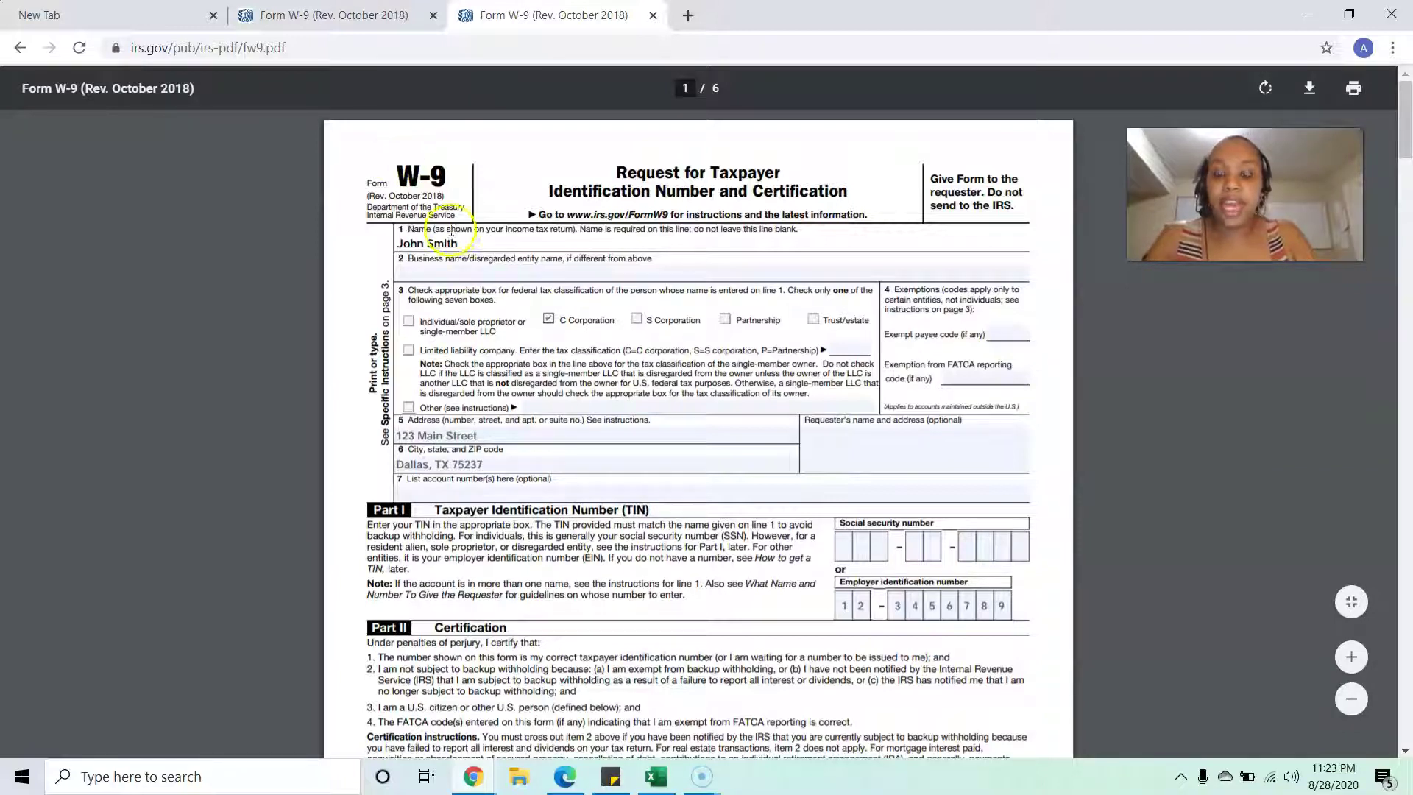
{"action": "left_click", "coordinate": [471, 275]}
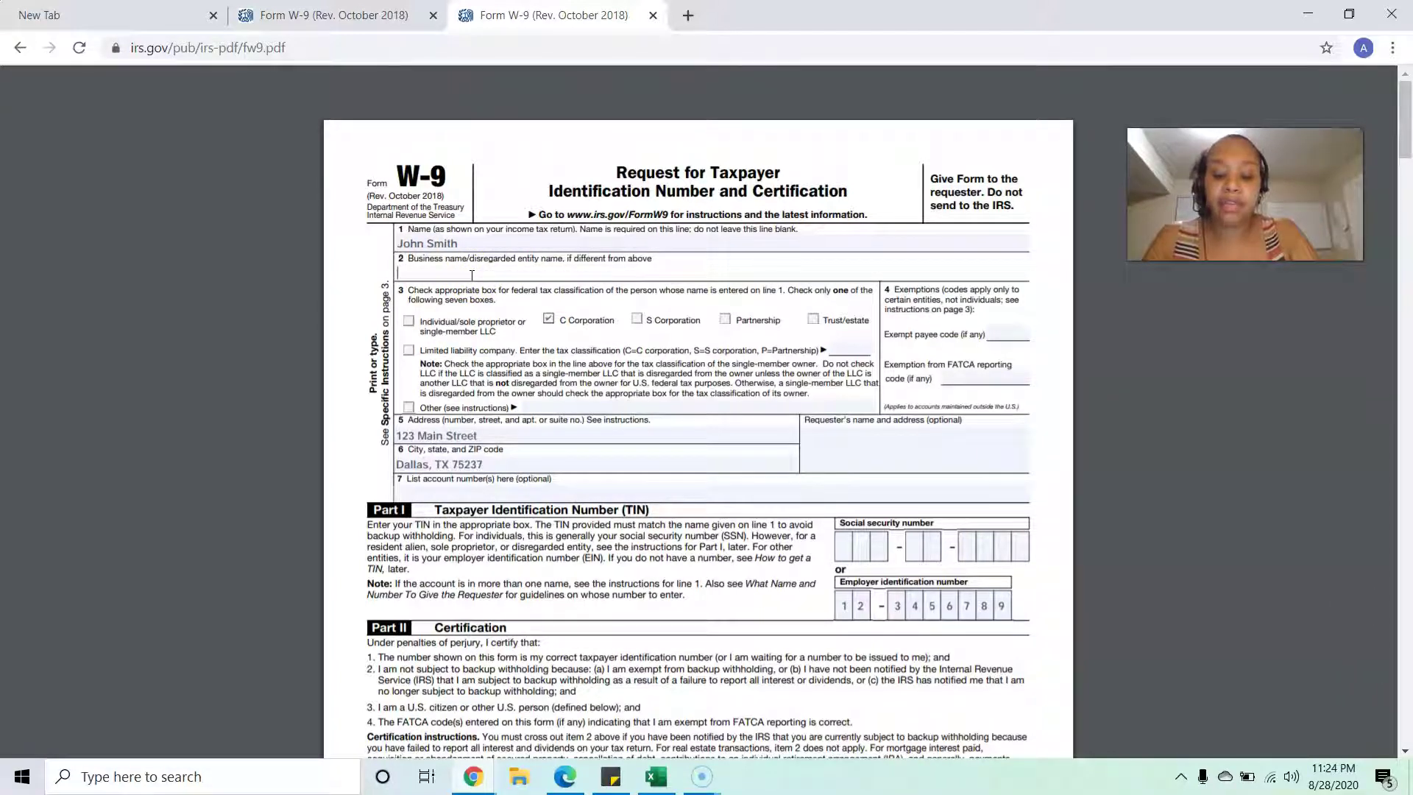
{"action": "type", "text": "mith Baking Spot, LLC"}
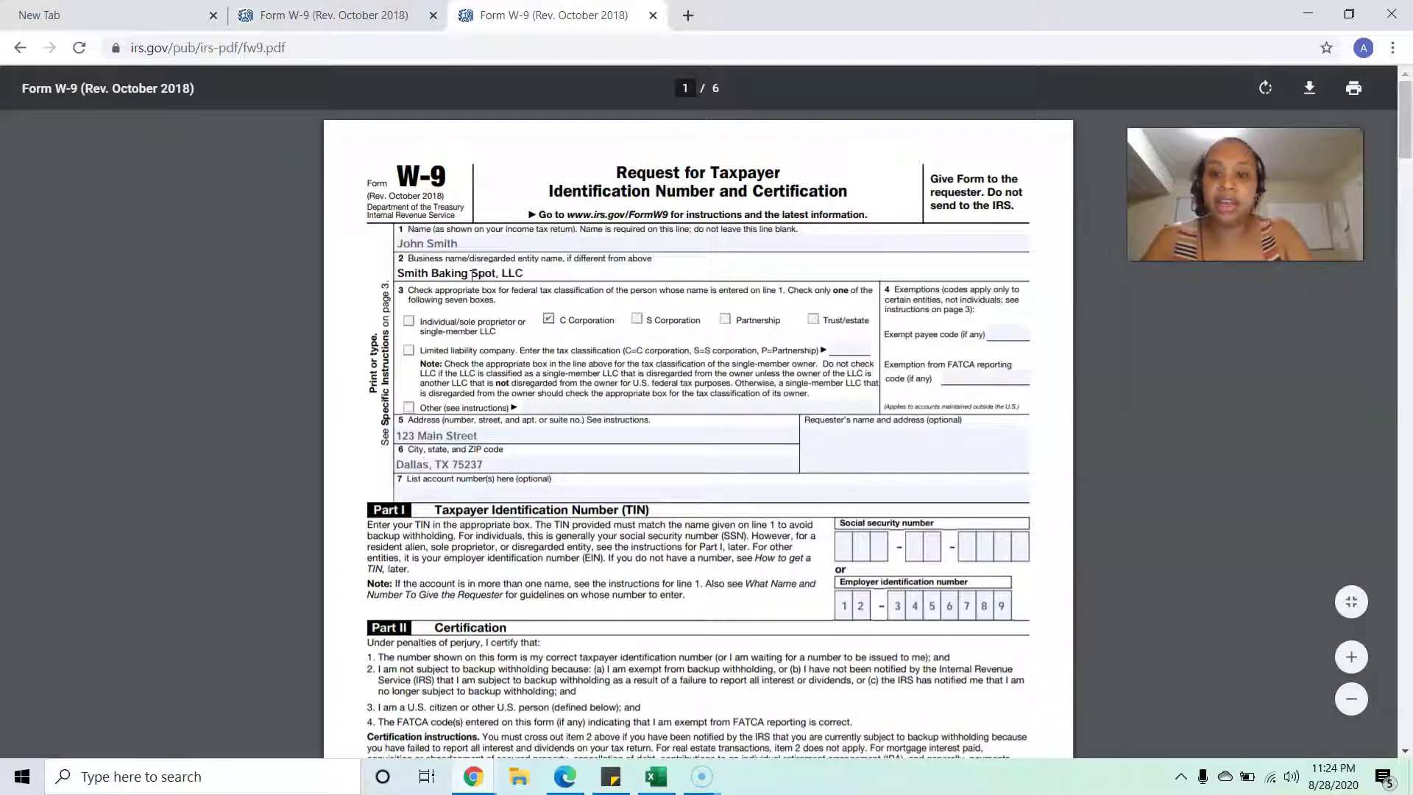
Change the federal tax classification on line 3 from C Corporation to Individual/sole proprietor or single-member LLC.
{"action": "left_click", "coordinate": [549, 316]}
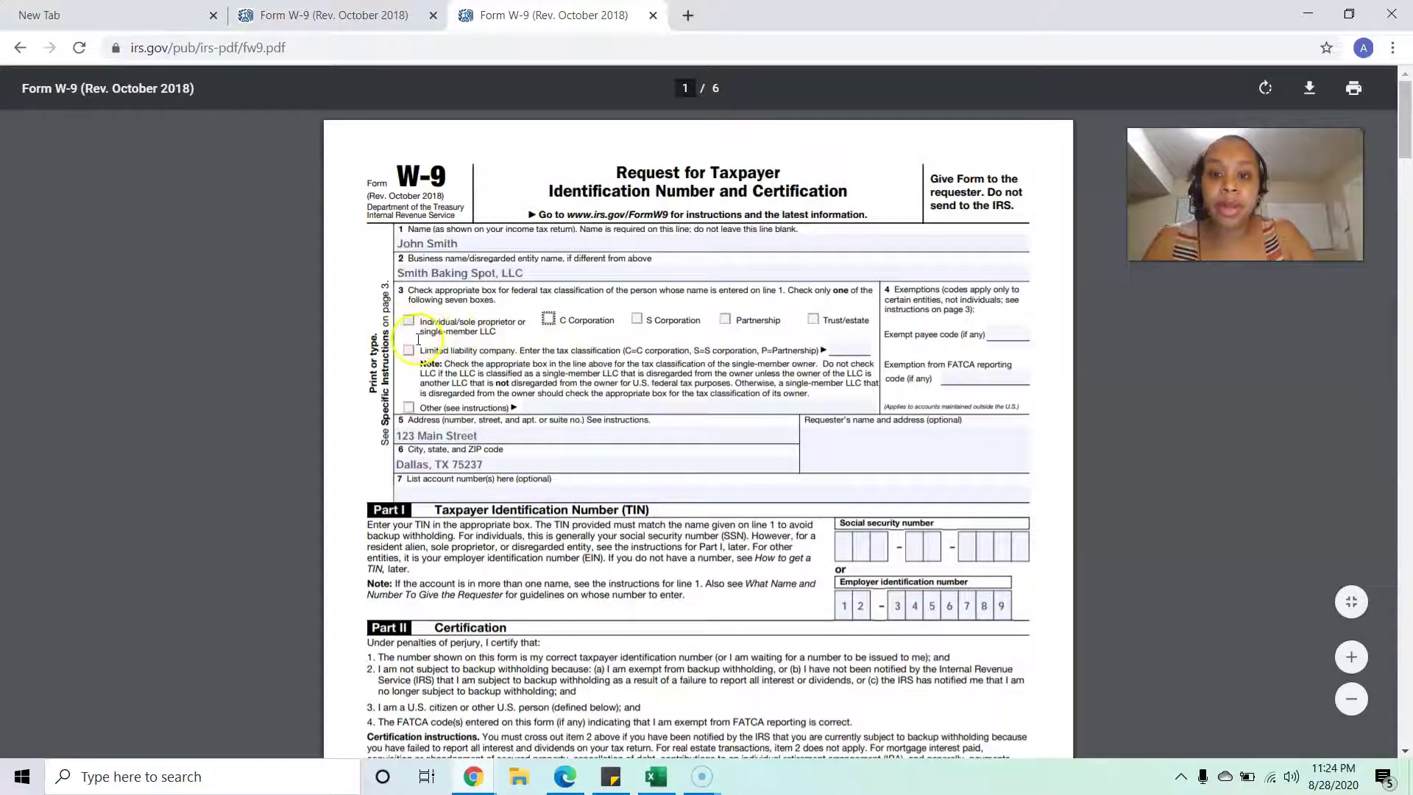
{"action": "left_click", "coordinate": [407, 322]}
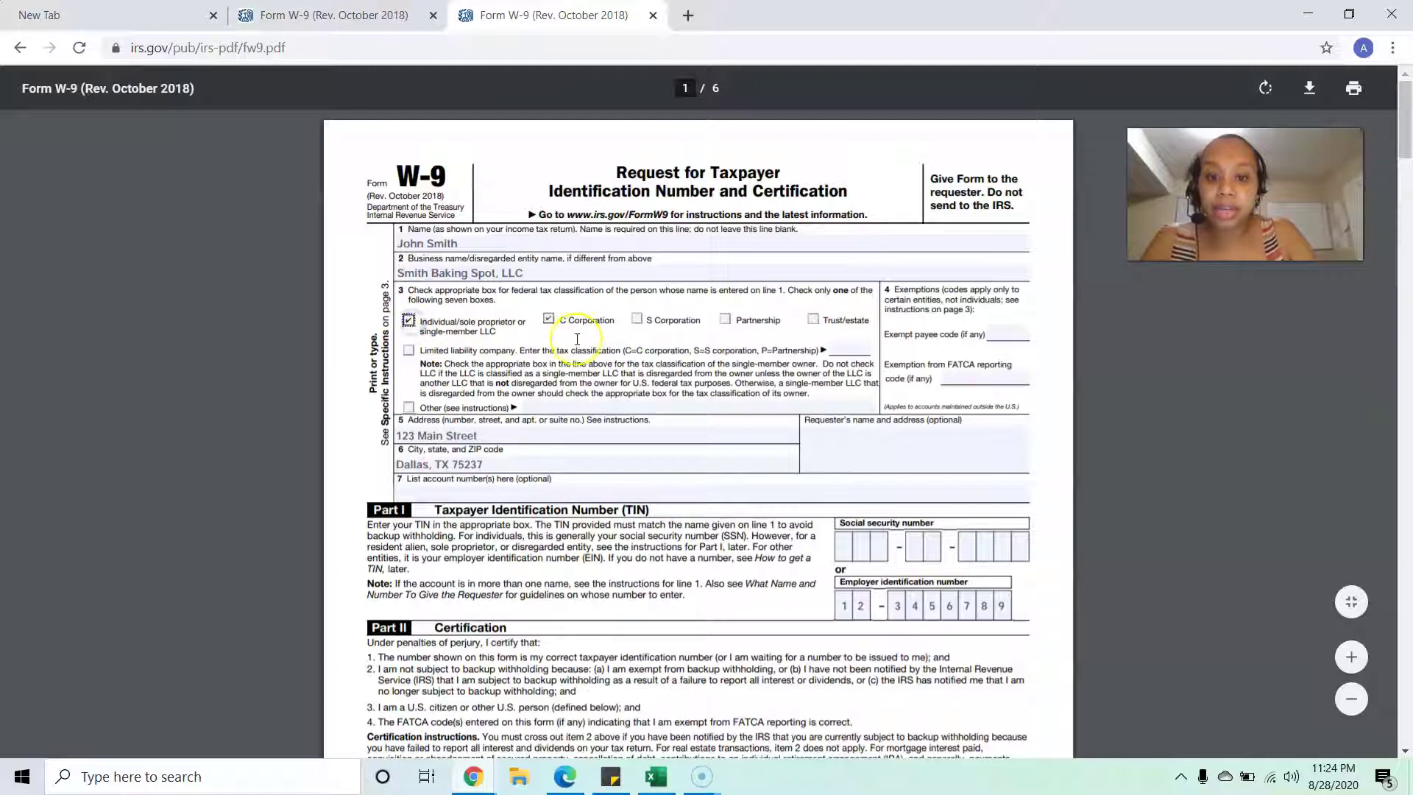
{"action": "left_click", "coordinate": [549, 318]}
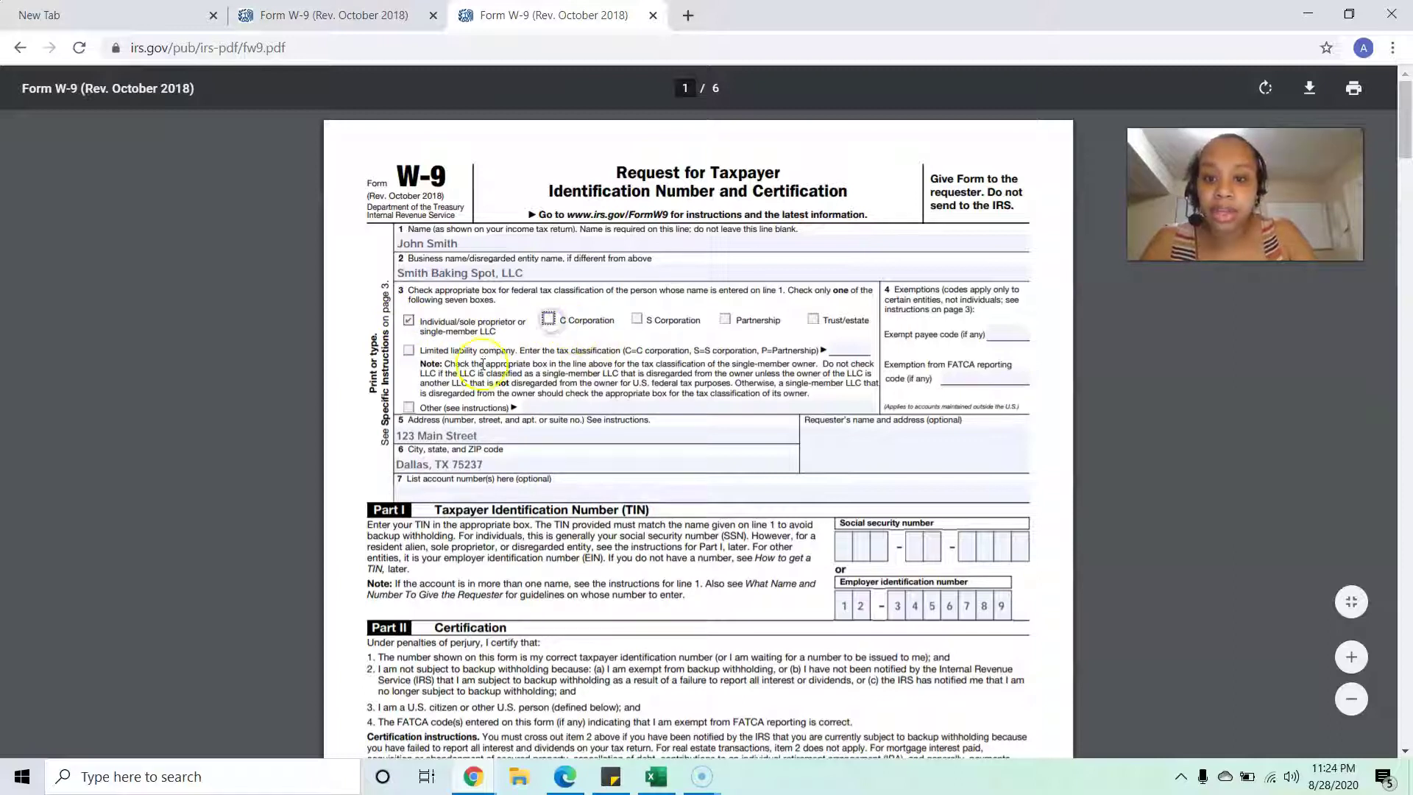